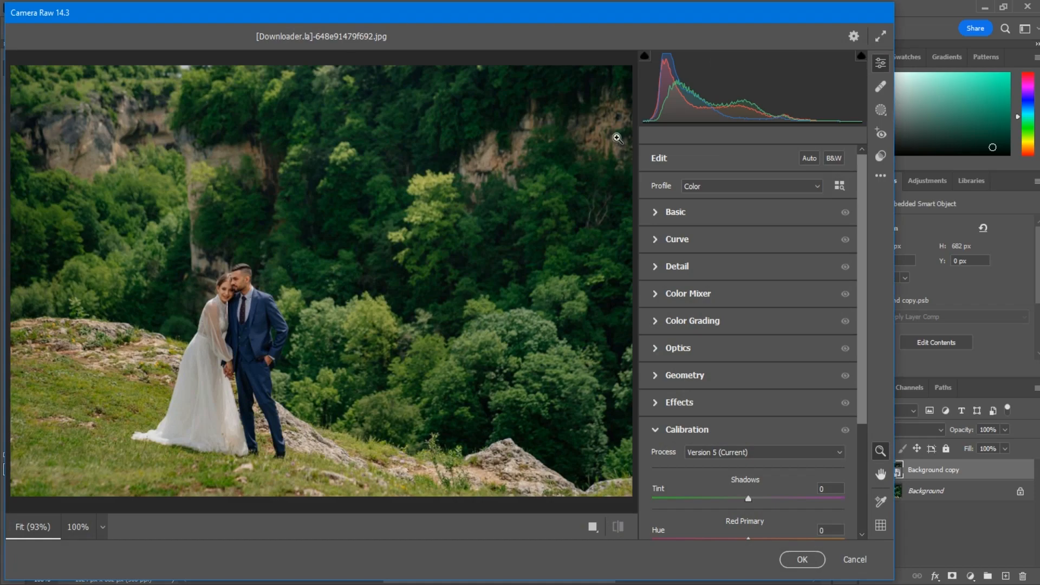
In the Basic adjustments, set temperature -3, tint +1, exposure -0.45, contrast +7, highlights -45, shadows +22, whites +8 and blacks -25.
{"action": "left_click", "coordinate": [655, 214]}
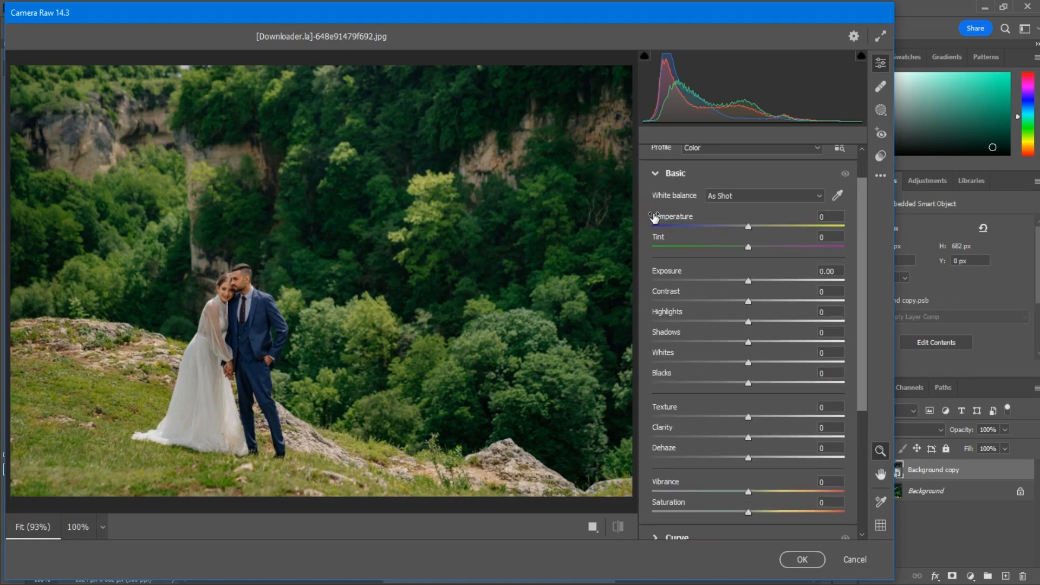
{"action": "left_click_drag", "start_coordinate": [748, 227], "coordinate": [745, 226]}
{"action": "left_click_drag", "start_coordinate": [748, 247], "coordinate": [705, 323]}
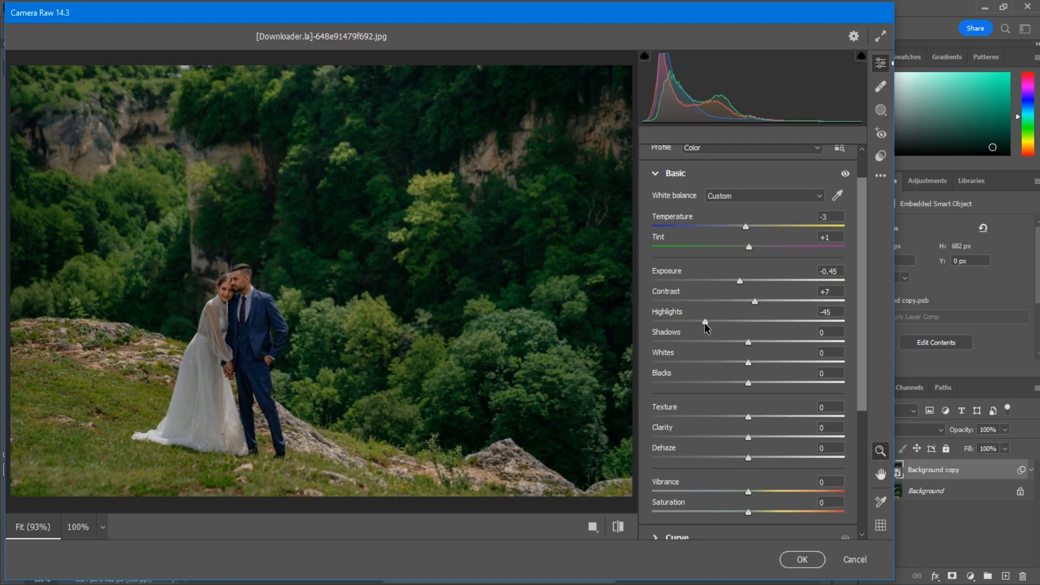
{"action": "left_click_drag", "start_coordinate": [772, 342], "coordinate": [756, 367]}
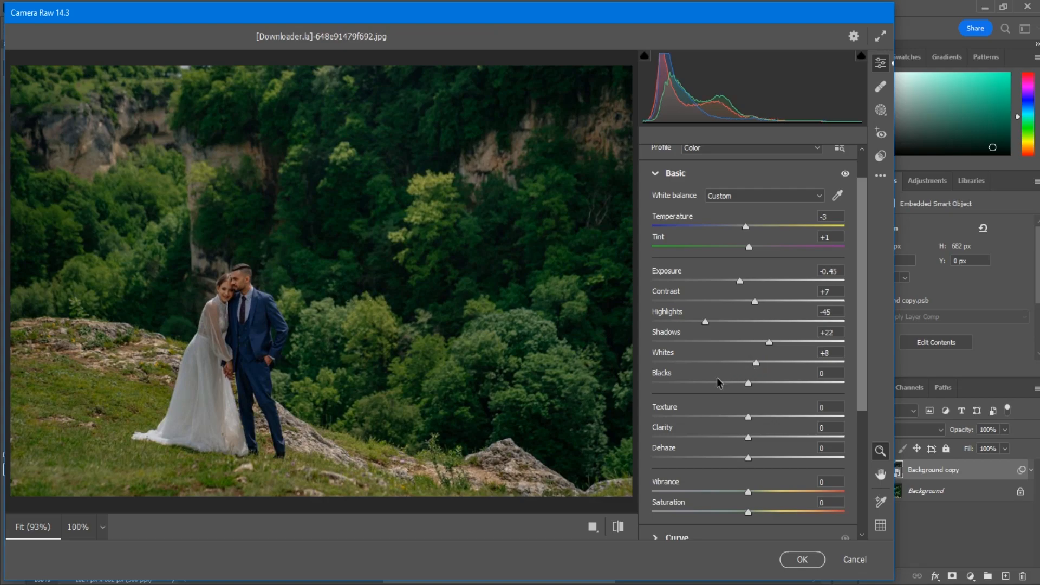
{"action": "left_click_drag", "start_coordinate": [718, 384], "coordinate": [725, 388]}
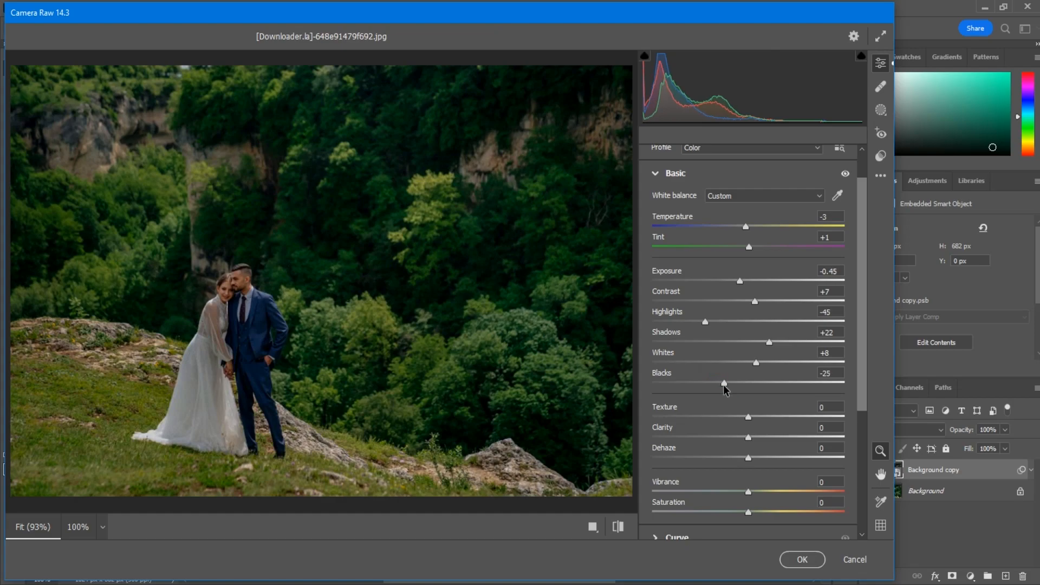
Set the photo's clarity to +1 and its vibrance to +12.
{"action": "left_click", "coordinate": [748, 438]}
{"action": "left_click_drag", "start_coordinate": [747, 441], "coordinate": [749, 441]}
{"action": "left_click_drag", "start_coordinate": [749, 491], "coordinate": [757, 491]}
{"action": "left_click_drag", "start_coordinate": [758, 493], "coordinate": [761, 492]}
On the parametric curve, set highlights to -20, lights to -20 and darks to 5.
{"action": "scroll", "coordinate": [765, 496], "scroll_direction": "down", "scroll_amount": 4}
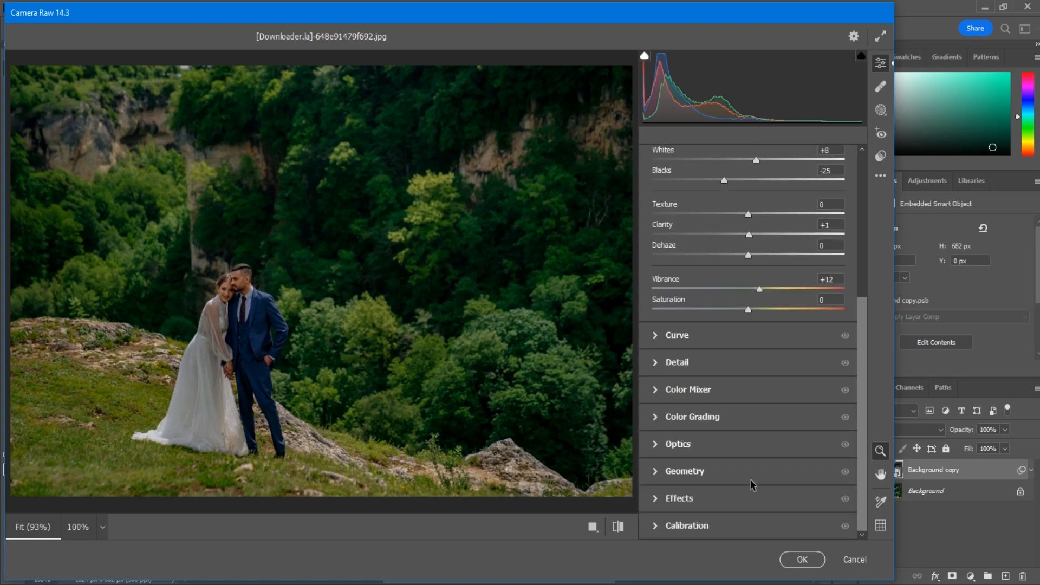
{"action": "left_click", "coordinate": [655, 335]}
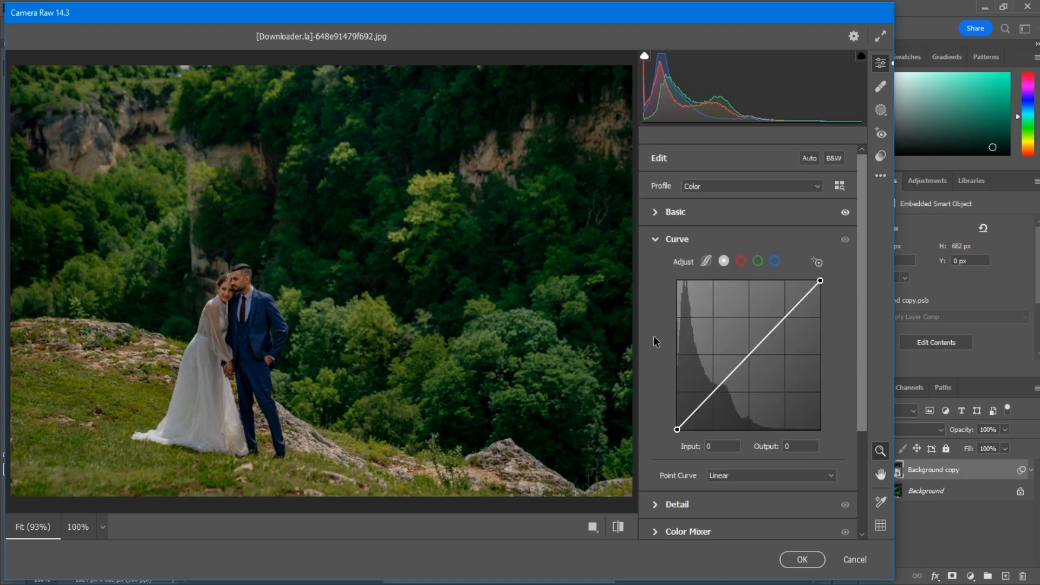
{"action": "left_click", "coordinate": [829, 456]}
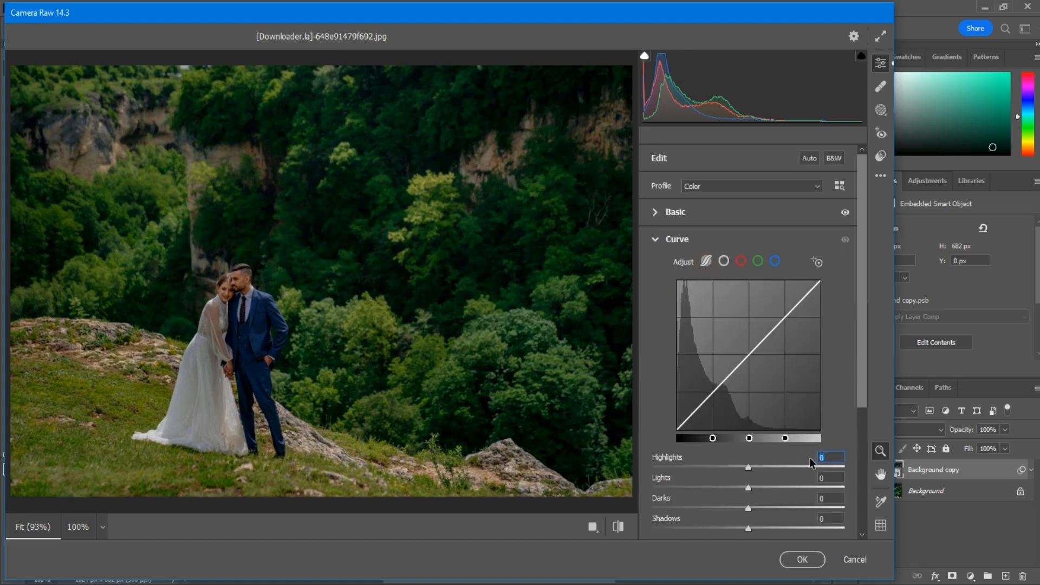
{"action": "type", "text": "-20"}
{"action": "key", "text": "Tab"}
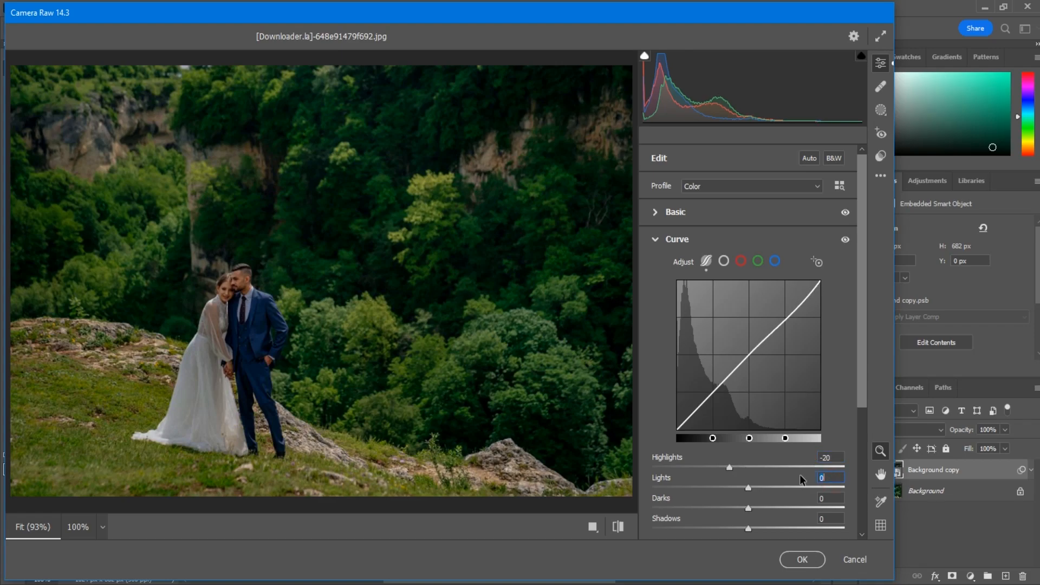
{"action": "type", "text": "-20"}
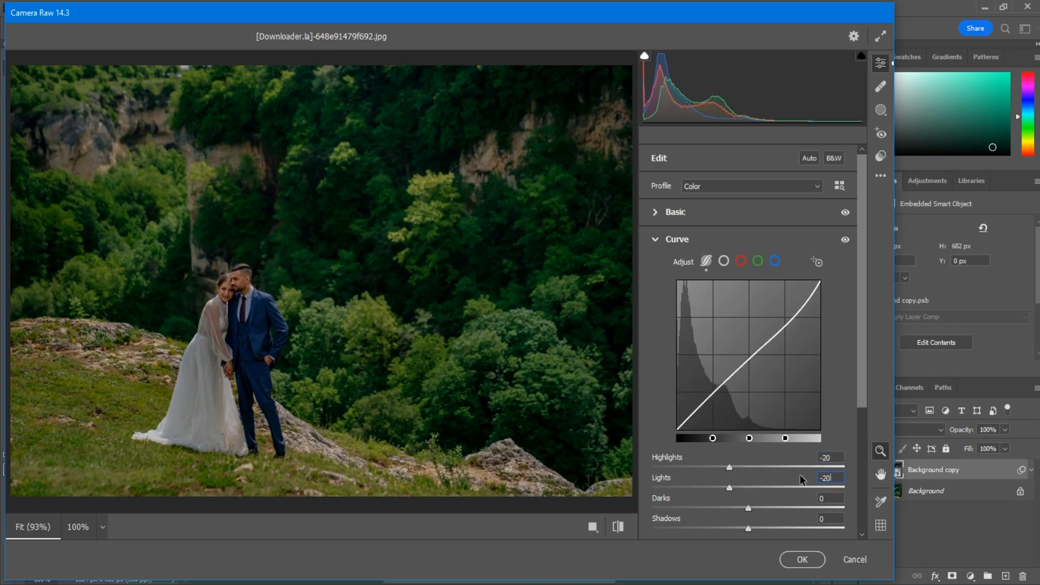
{"action": "left_click", "coordinate": [817, 499]}
{"action": "type", "text": "5"}
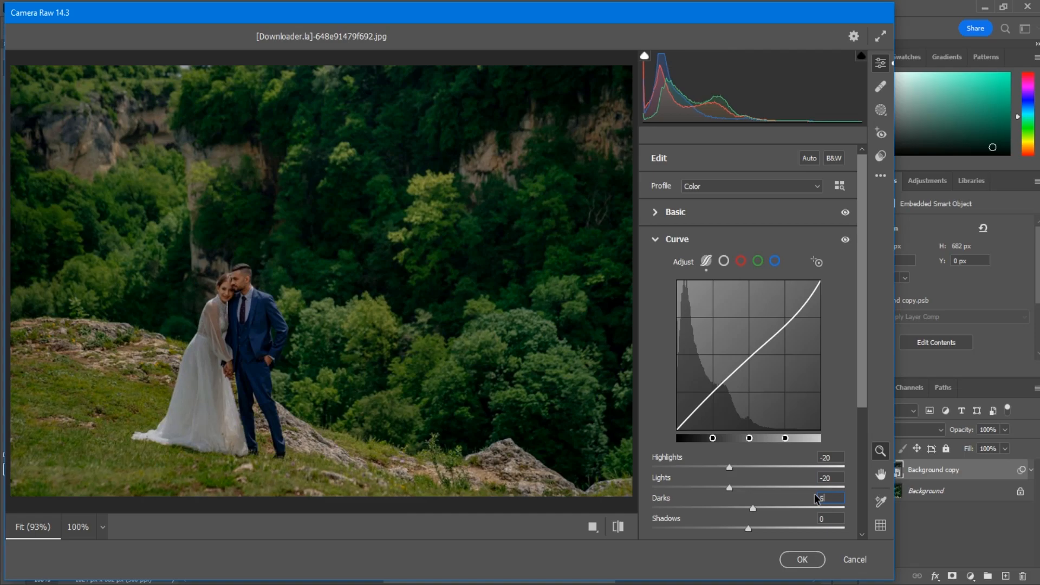
{"action": "key", "text": "Tab"}
Add three control points to the point curve at the quarter, middle and three-quarter grid crossings, keeping the white end point in its corner.
{"action": "left_click", "coordinate": [724, 261]}
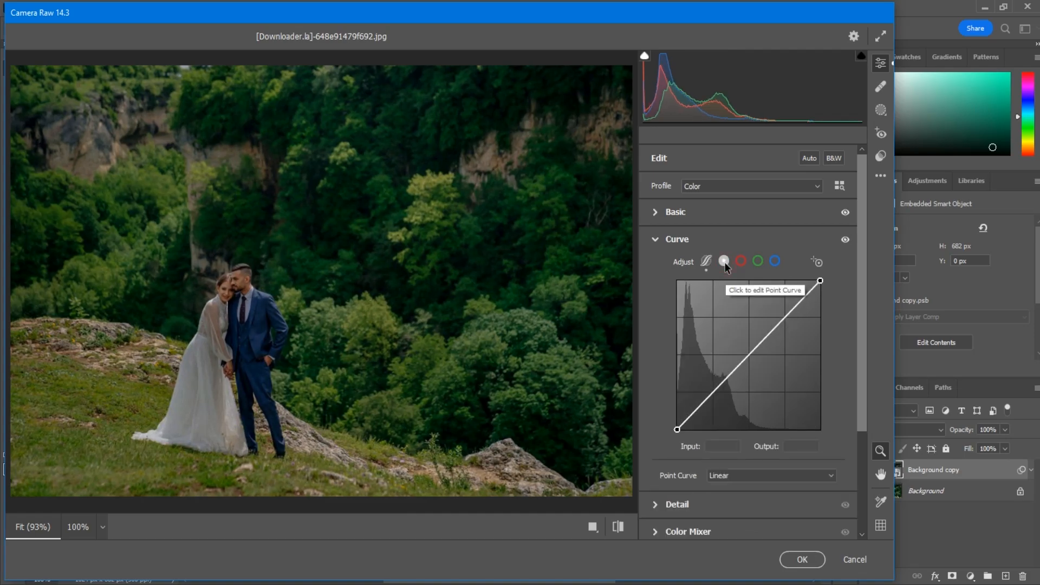
{"action": "left_click", "coordinate": [712, 394]}
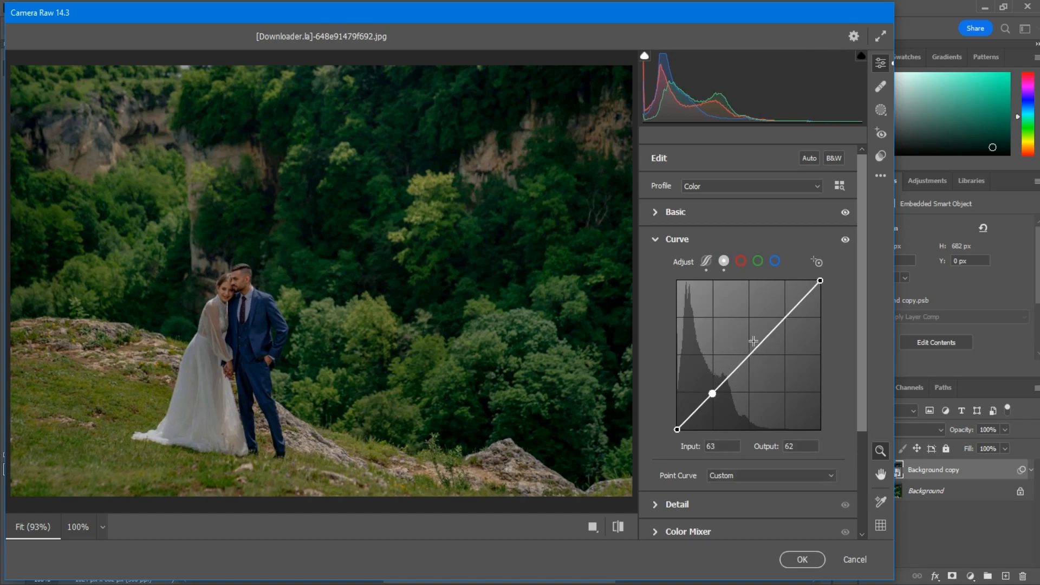
{"action": "left_click", "coordinate": [749, 354]}
{"action": "left_click", "coordinate": [785, 320]}
{"action": "left_click", "coordinate": [820, 281]}
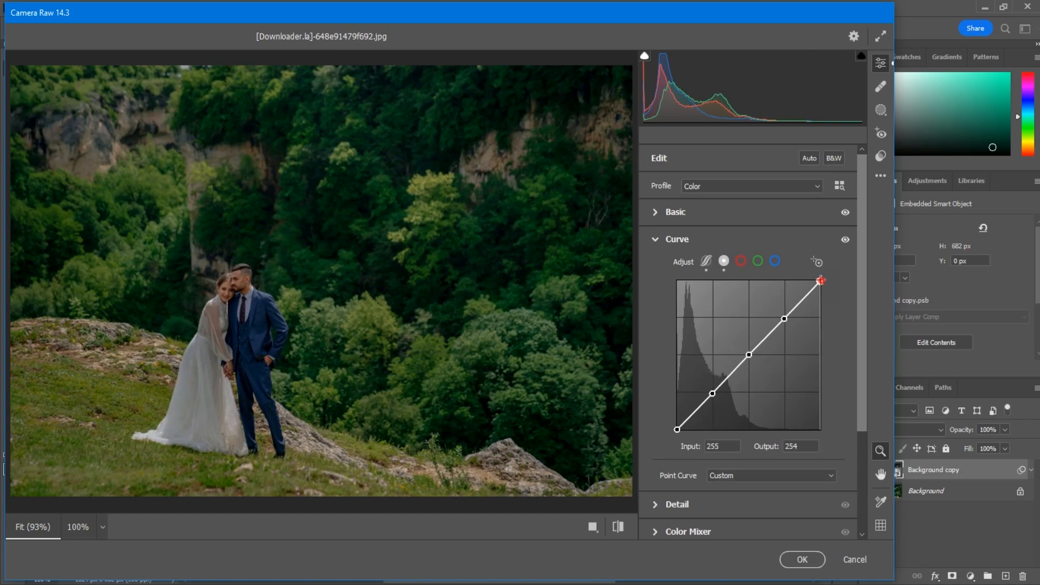
{"action": "left_click_drag", "start_coordinate": [820, 282], "coordinate": [825, 280]}
Set the lower quarter point of the point curve to input 57 and output 66.
{"action": "left_click", "coordinate": [712, 393]}
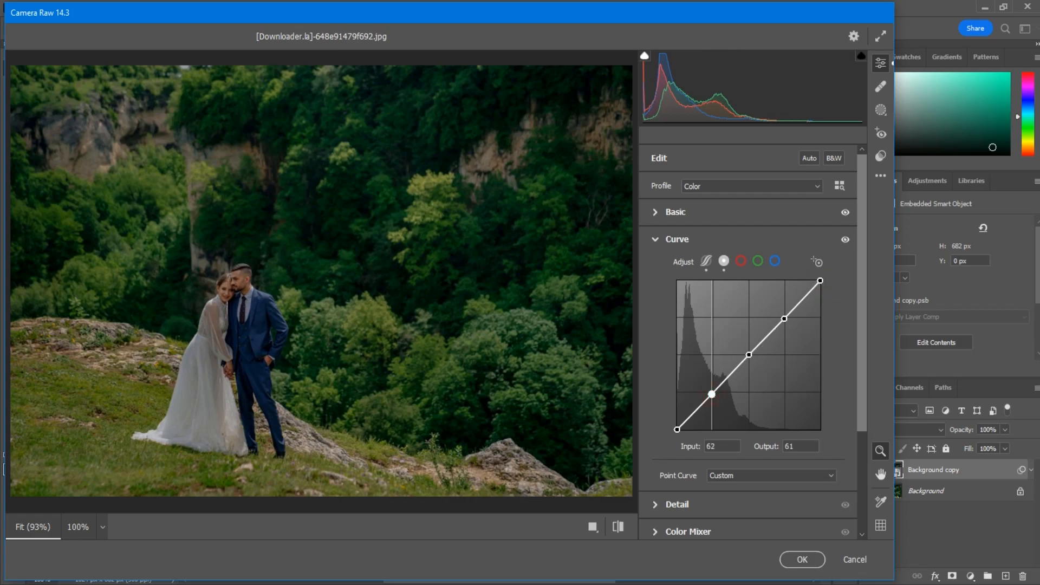
{"action": "left_click", "coordinate": [716, 446]}
{"action": "type", "text": "57"}
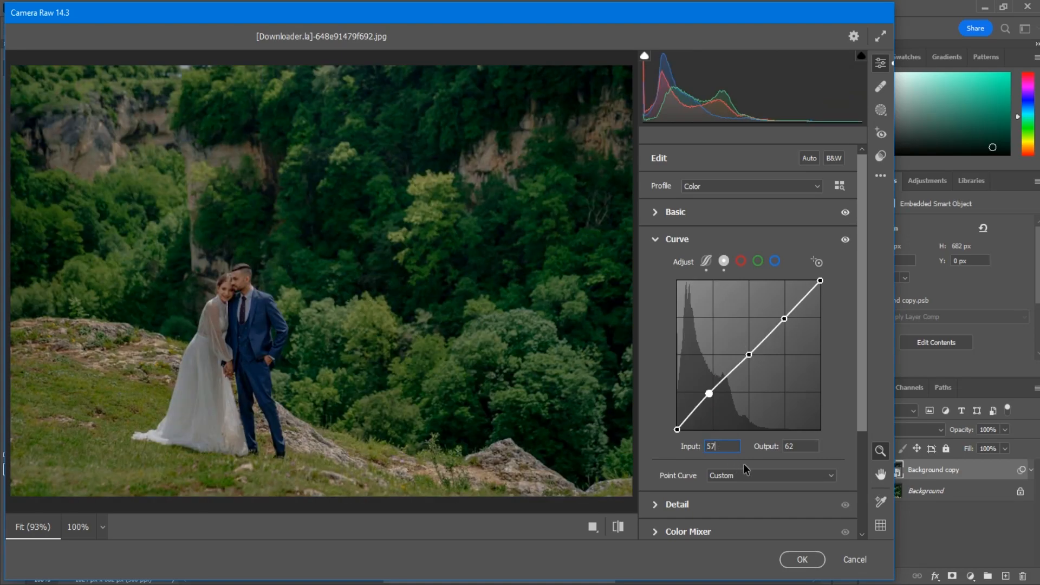
{"action": "left_click", "coordinate": [794, 446]}
{"action": "type", "text": "66"}
Set the middle point of the point curve to input 113 and output 133.
{"action": "left_click", "coordinate": [748, 356]}
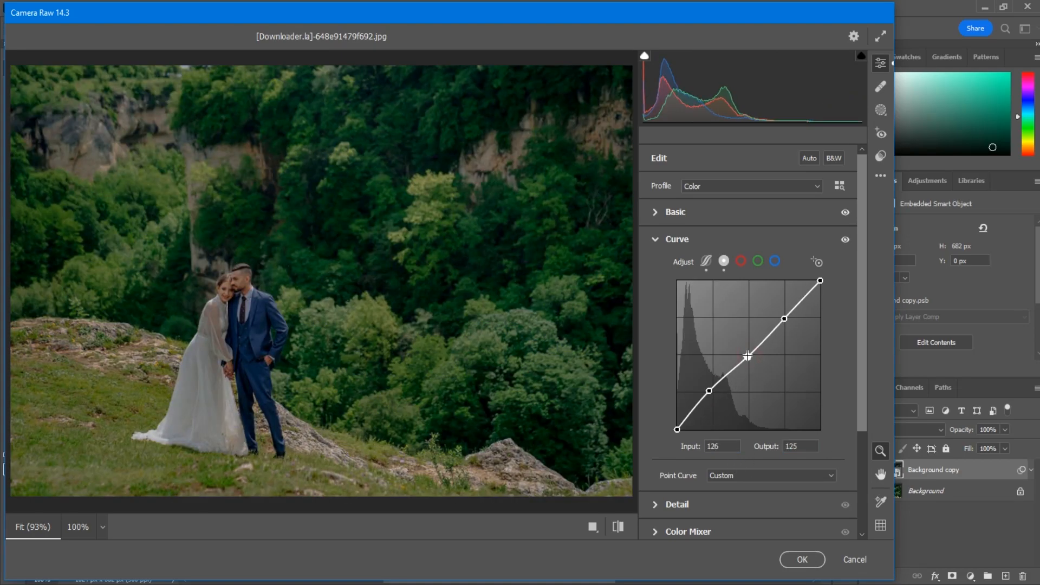
{"action": "left_click", "coordinate": [725, 445]}
{"action": "type", "text": "113"}
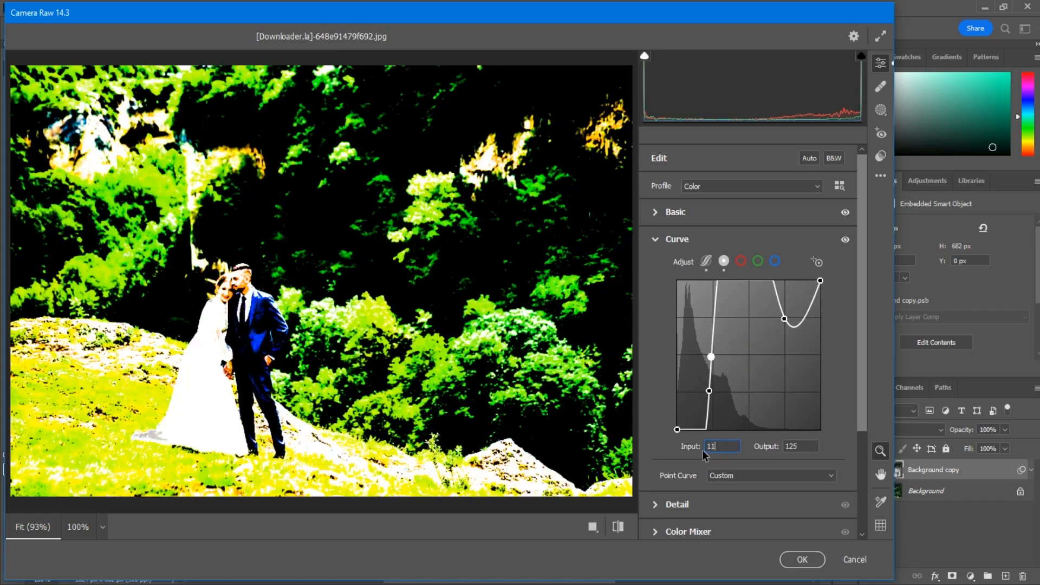
{"action": "left_click", "coordinate": [800, 446]}
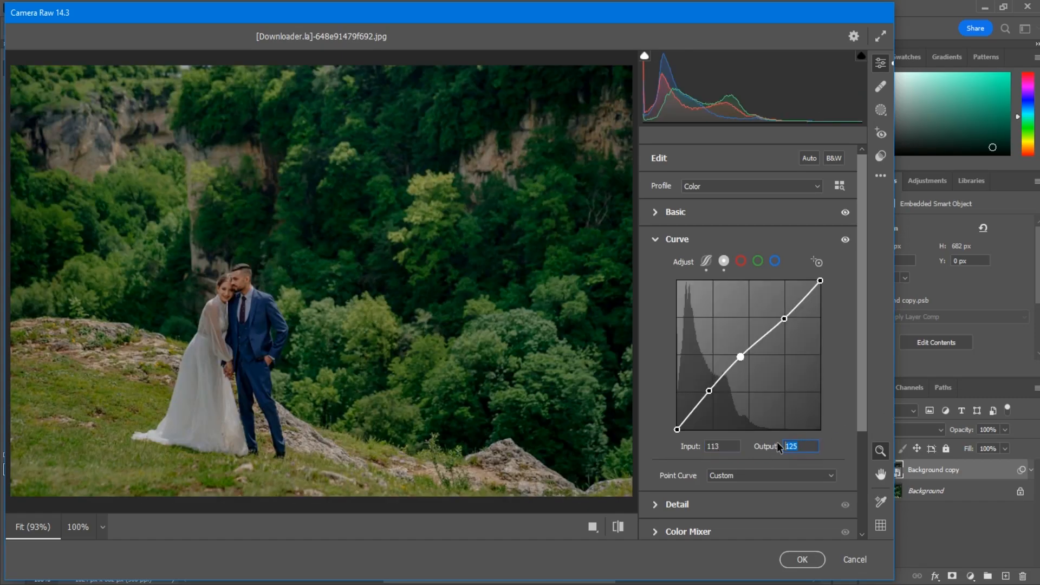
{"action": "type", "text": "133"}
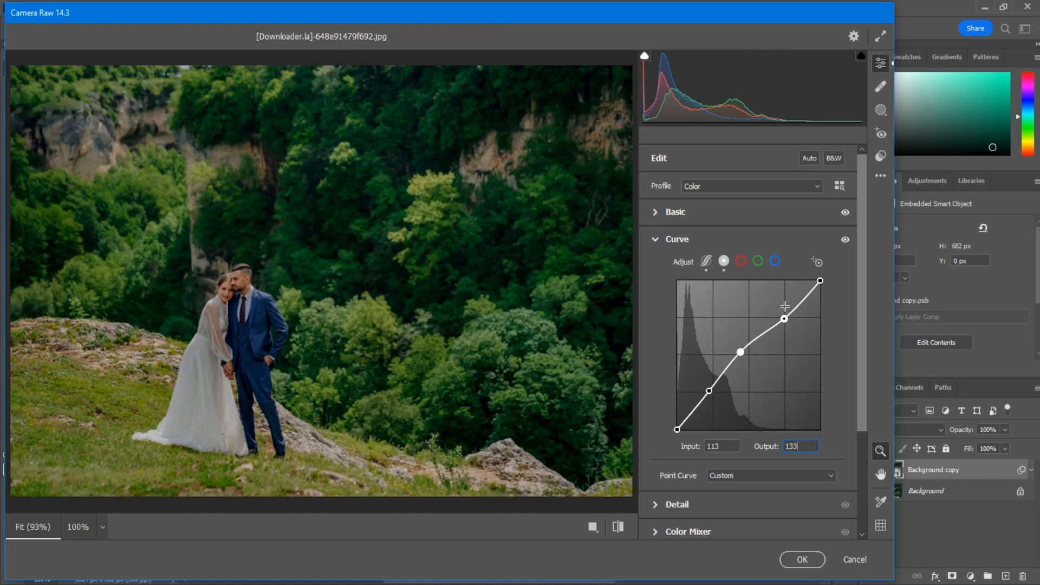
Set the upper point of the point curve to input 180 and output 192, then compare the photo with and without the curve.
{"action": "left_click_drag", "start_coordinate": [785, 320], "coordinate": [786, 322]}
{"action": "left_click", "coordinate": [690, 451]}
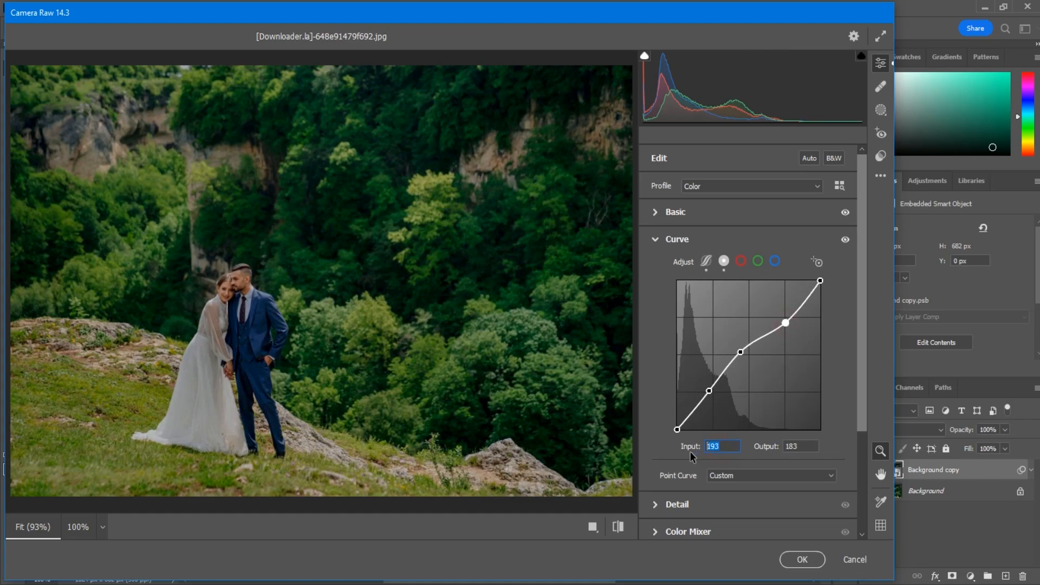
{"action": "type", "text": "180"}
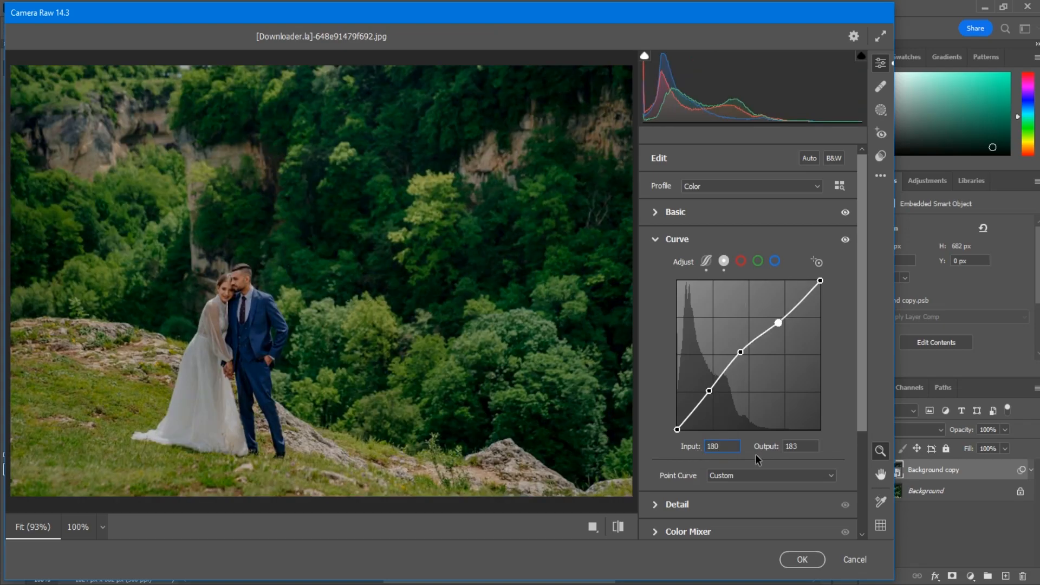
{"action": "left_click", "coordinate": [774, 445]}
{"action": "type", "text": "192"}
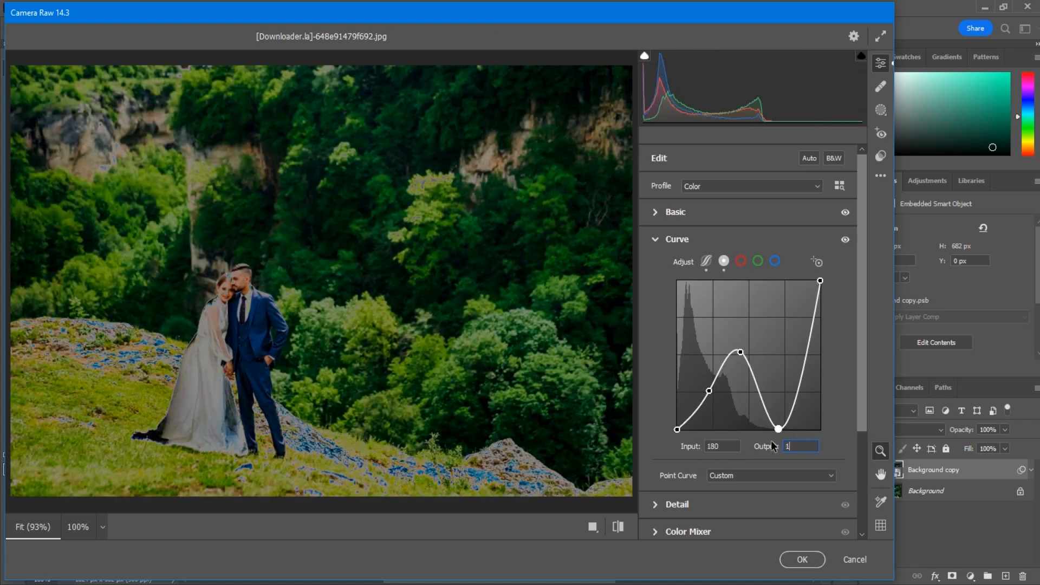
{"action": "left_click", "coordinate": [845, 239]}
{"action": "left_click", "coordinate": [846, 240]}
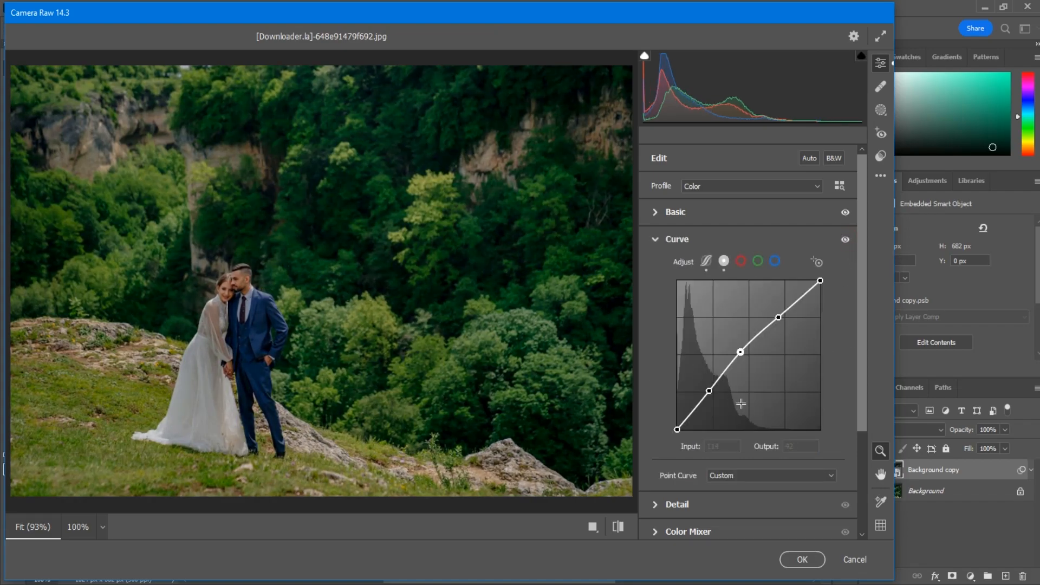
In the Color Mixer's HSL hue settings, set reds to +6, oranges to -11, greens to +6 and aquas to -11.
{"action": "scroll", "coordinate": [741, 404], "scroll_direction": "down", "scroll_amount": 2}
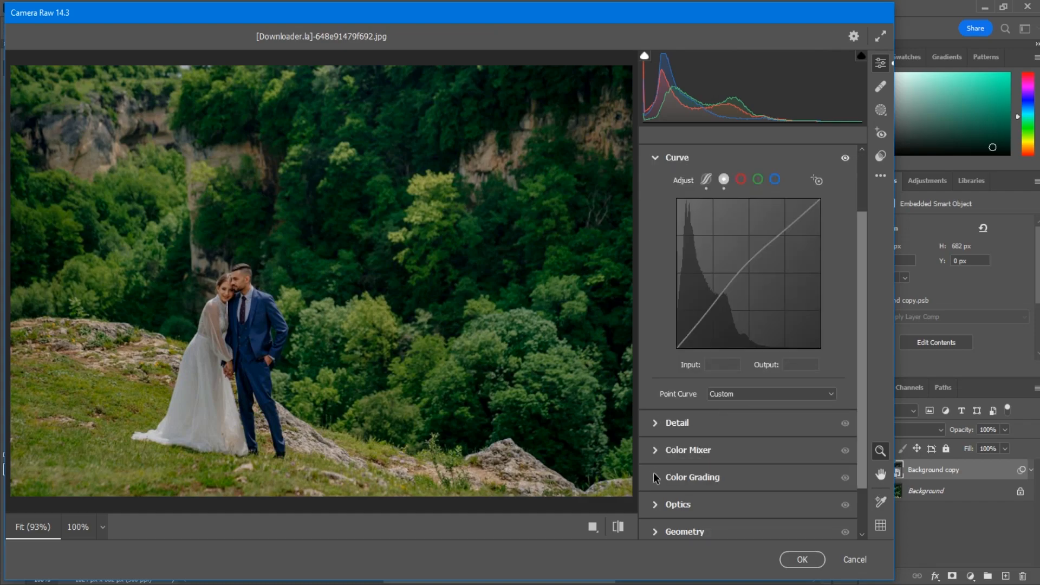
{"action": "left_click", "coordinate": [653, 458]}
{"action": "scroll", "coordinate": [662, 351], "scroll_direction": "down", "scroll_amount": 3}
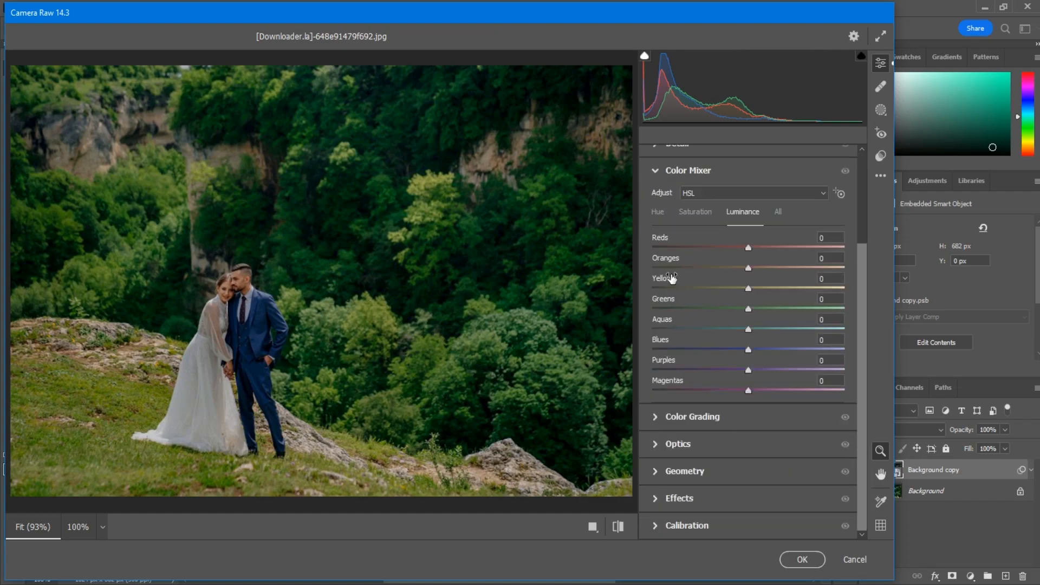
{"action": "left_click", "coordinate": [661, 214]}
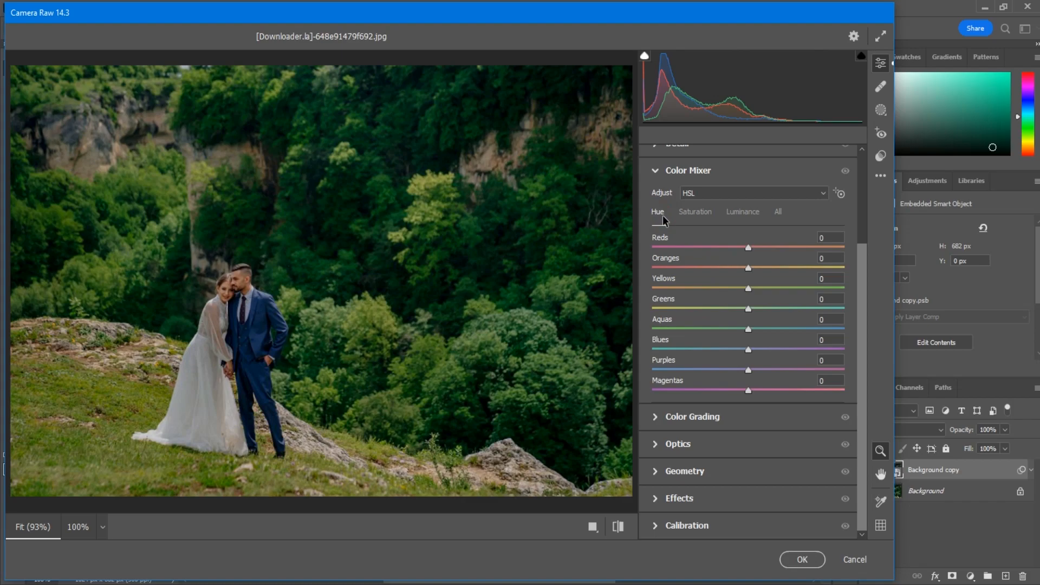
{"action": "left_click", "coordinate": [826, 238]}
{"action": "type", "text": "6"}
{"action": "left_click", "coordinate": [735, 267]}
{"action": "left_click", "coordinate": [755, 308]}
{"action": "left_click", "coordinate": [735, 328]}
Shift the blues hue toward aqua and raise the purples and magentas hue values.
{"action": "left_click", "coordinate": [716, 348]}
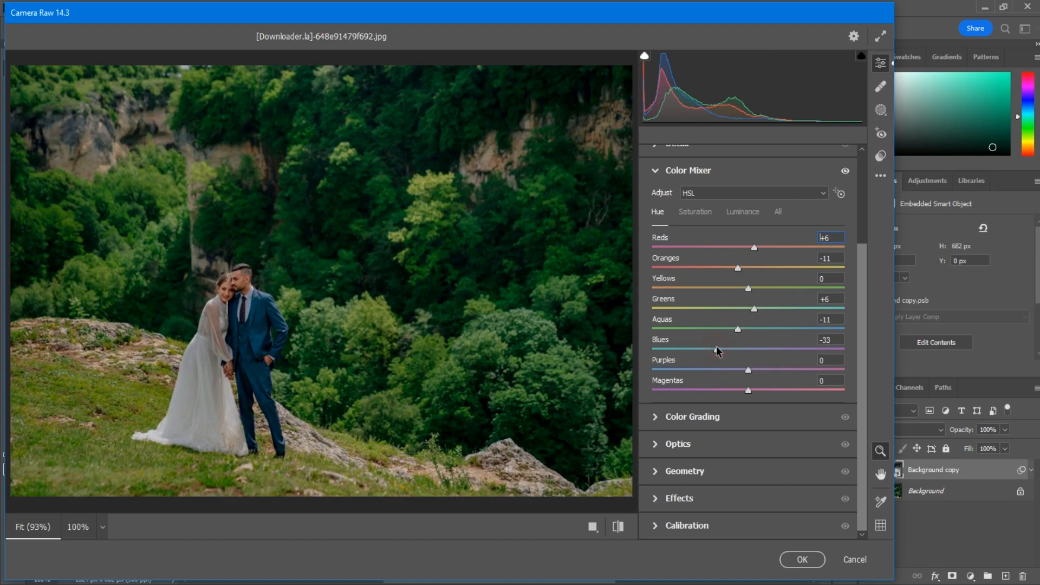
{"action": "left_click_drag", "start_coordinate": [726, 348], "coordinate": [730, 348]}
{"action": "left_click", "coordinate": [758, 369]}
{"action": "left_click_drag", "start_coordinate": [766, 389], "coordinate": [772, 390]}
Set the Color Mixer saturation of reds to -7, oranges to -11, yellows to -79 and greens to -70.
{"action": "left_click", "coordinate": [696, 213]}
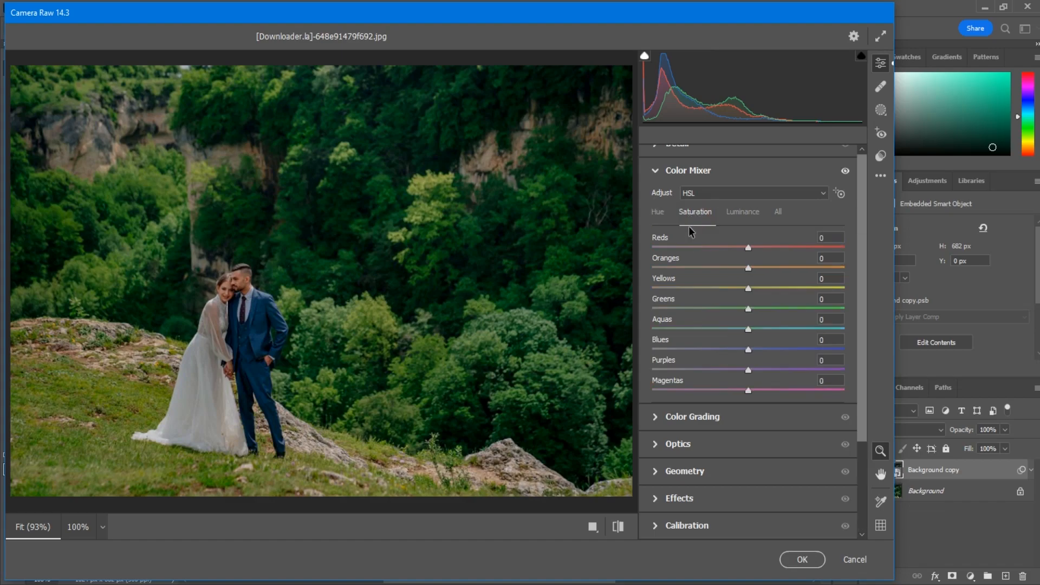
{"action": "left_click_drag", "start_coordinate": [740, 250], "coordinate": [681, 310]}
{"action": "left_click", "coordinate": [689, 308]}
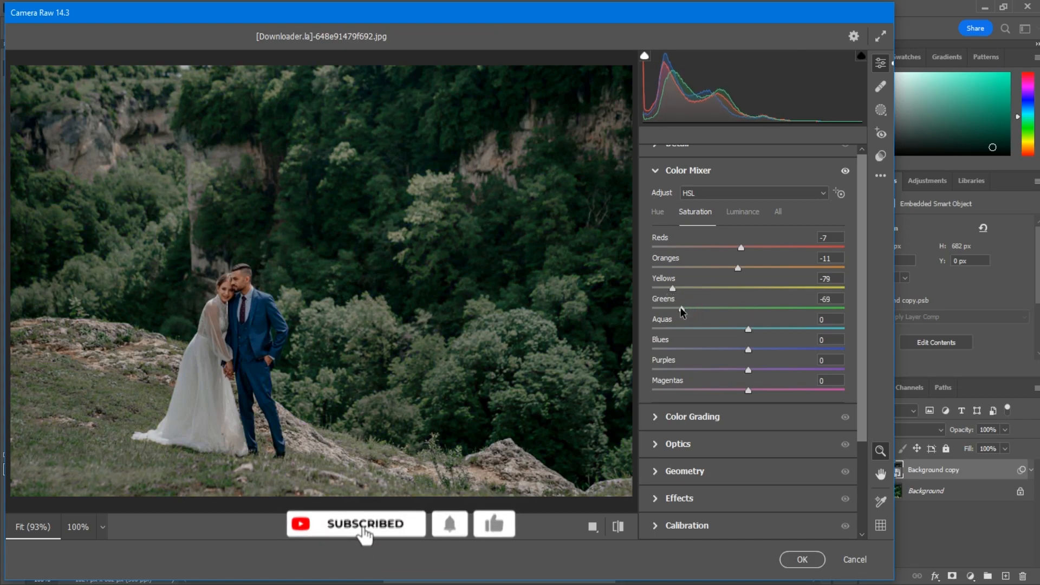
Set the aquas saturation to -35 and reduce the blues and magentas saturation.
{"action": "left_click", "coordinate": [711, 329]}
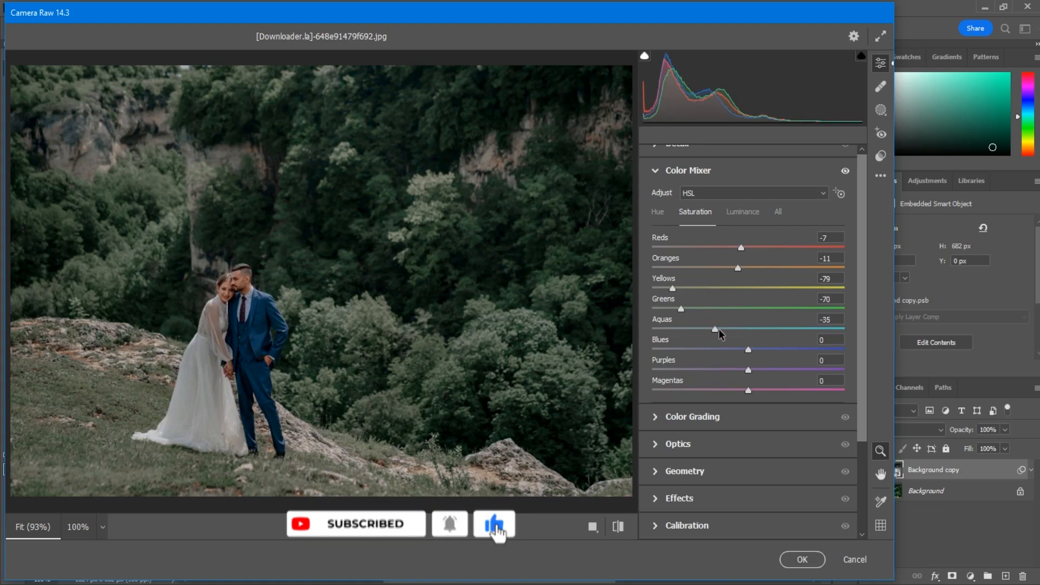
{"action": "left_click_drag", "start_coordinate": [717, 331], "coordinate": [734, 330]}
{"action": "left_click", "coordinate": [715, 328]}
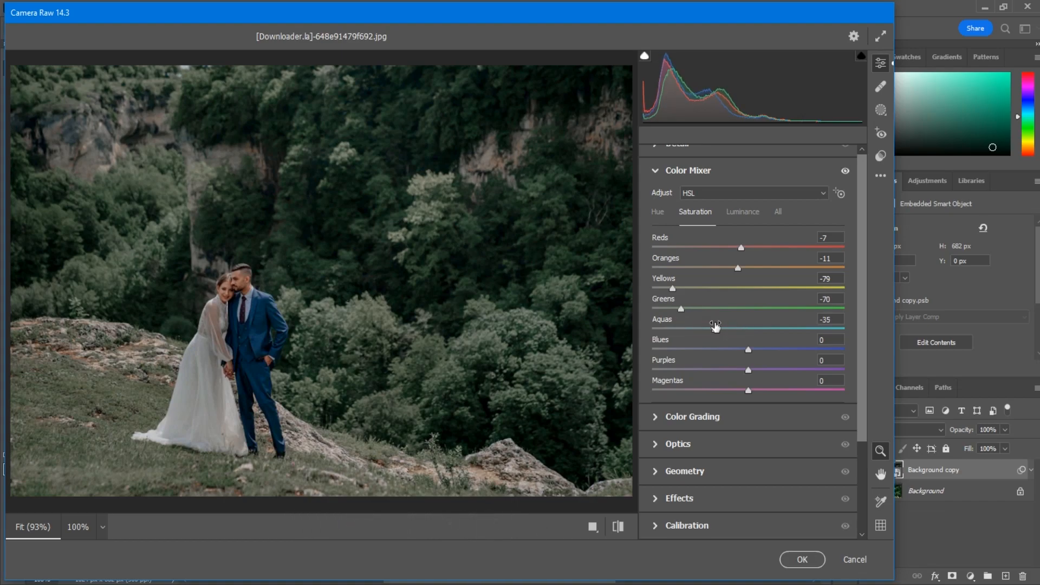
{"action": "left_click", "coordinate": [688, 349]}
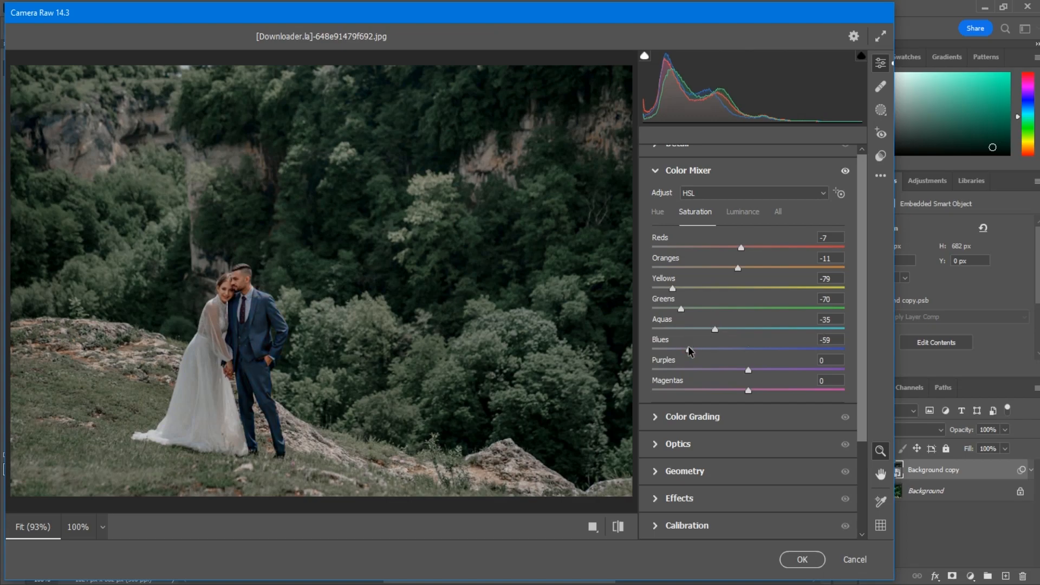
{"action": "left_click_drag", "start_coordinate": [686, 348], "coordinate": [724, 390]}
Set the Color Mixer luminance of reds to +22, oranges to +27, yellows to +45 and greens to 27.
{"action": "left_click", "coordinate": [736, 218]}
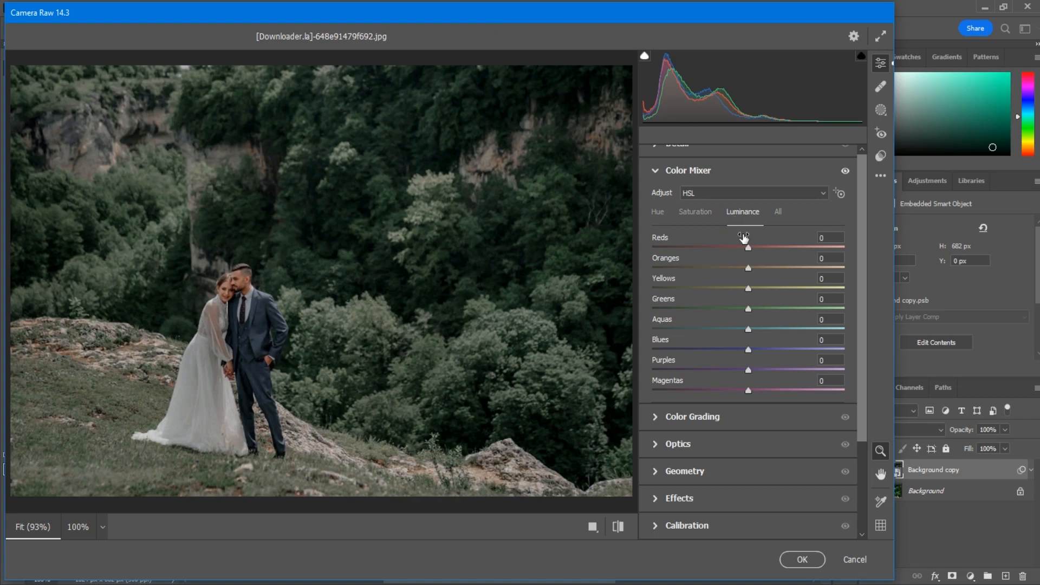
{"action": "left_click", "coordinate": [826, 237]}
{"action": "type", "text": "22"}
{"action": "key", "text": "Tab"}
{"action": "type", "text": "27"}
{"action": "key", "text": "Tab"}
{"action": "type", "text": "45"}
{"action": "key", "text": "Tab"}
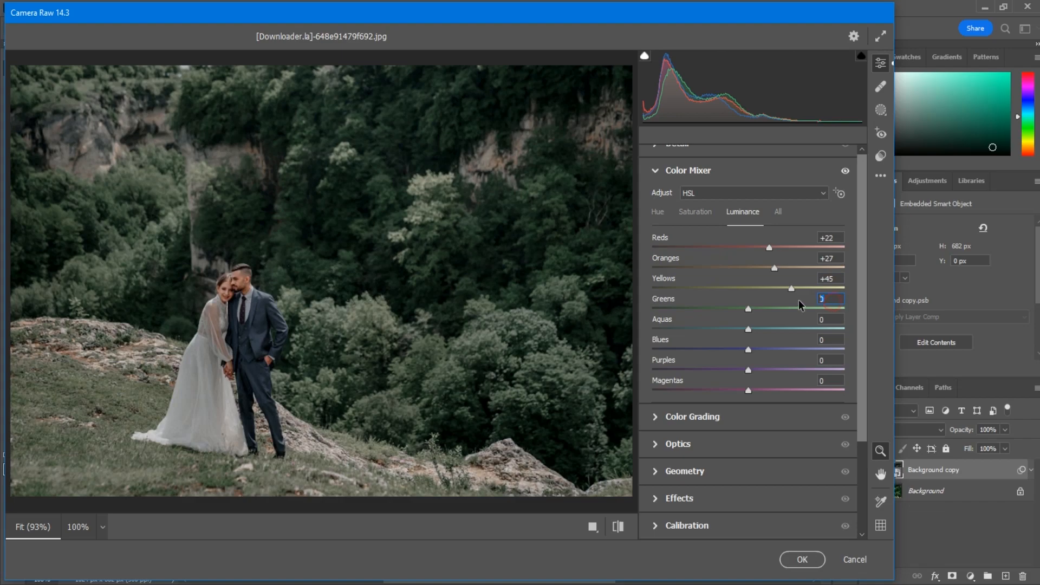
{"action": "type", "text": "27"}
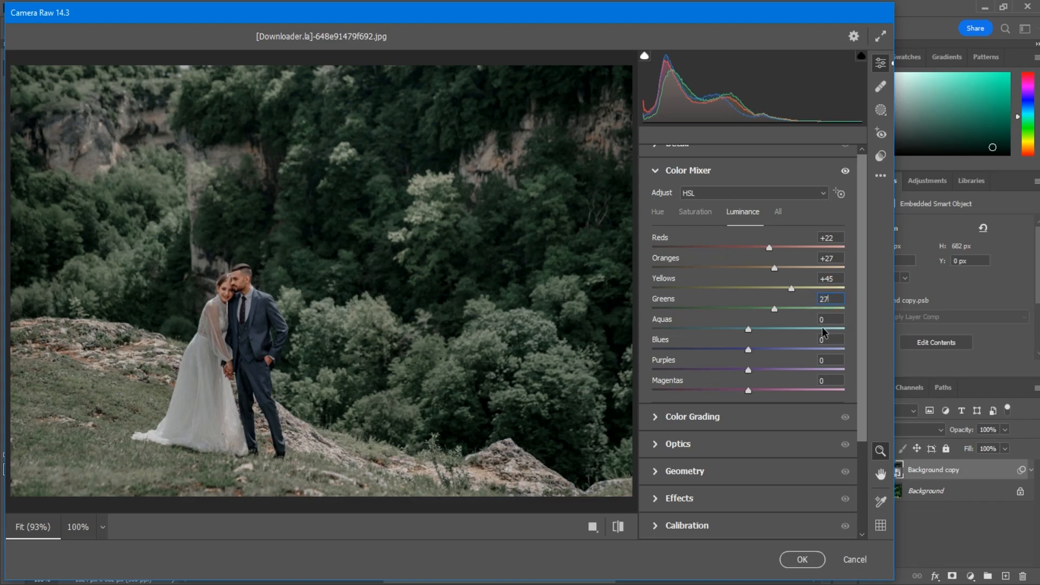
Set the Color Mixer luminance of aquas to +12, blues to +9, purples to +12 and magentas to +27.
{"action": "key", "text": "Tab"}
{"action": "type", "text": "12"}
{"action": "key", "text": "Tab"}
{"action": "type", "text": "9"}
{"action": "key", "text": "Tab"}
{"action": "type", "text": "12"}
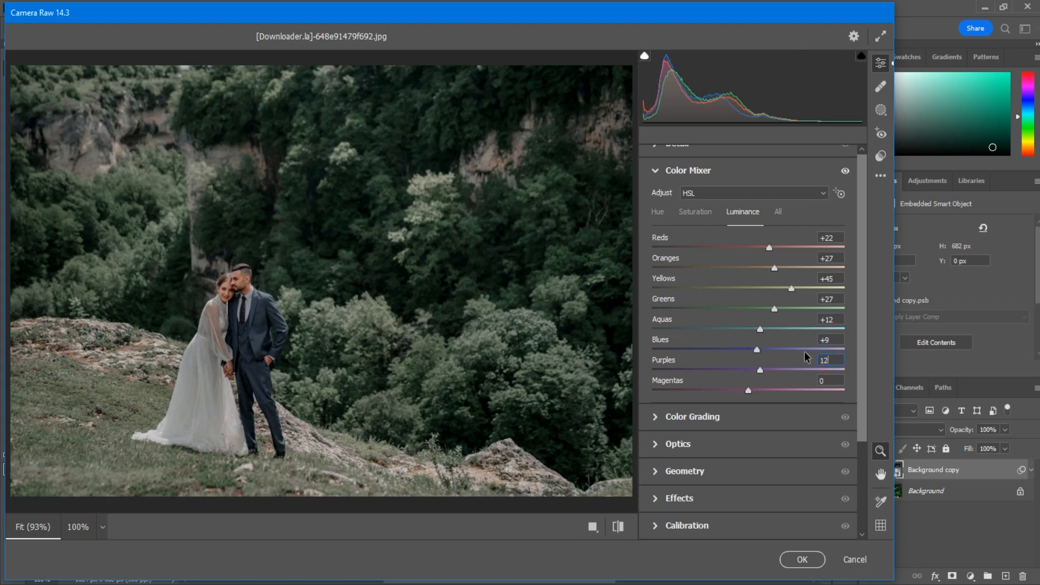
{"action": "key", "text": "Tab"}
{"action": "type", "text": "27"}
Tint the shadows in Color Grading with hue 199 and saturation 12.
{"action": "left_click", "coordinate": [660, 418]}
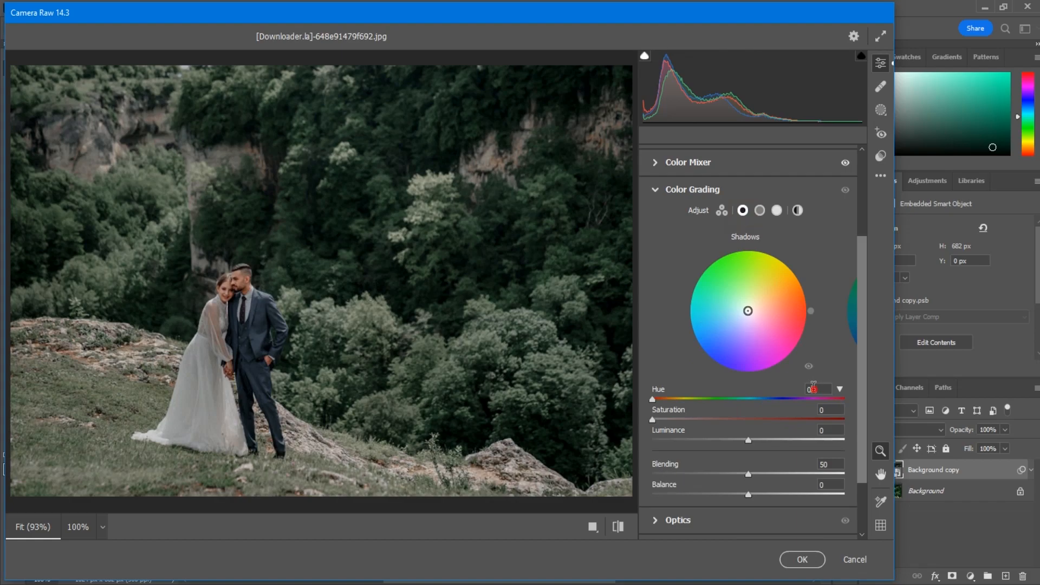
{"action": "left_click", "coordinate": [812, 389]}
{"action": "type", "text": "199"}
{"action": "left_click", "coordinate": [832, 410]}
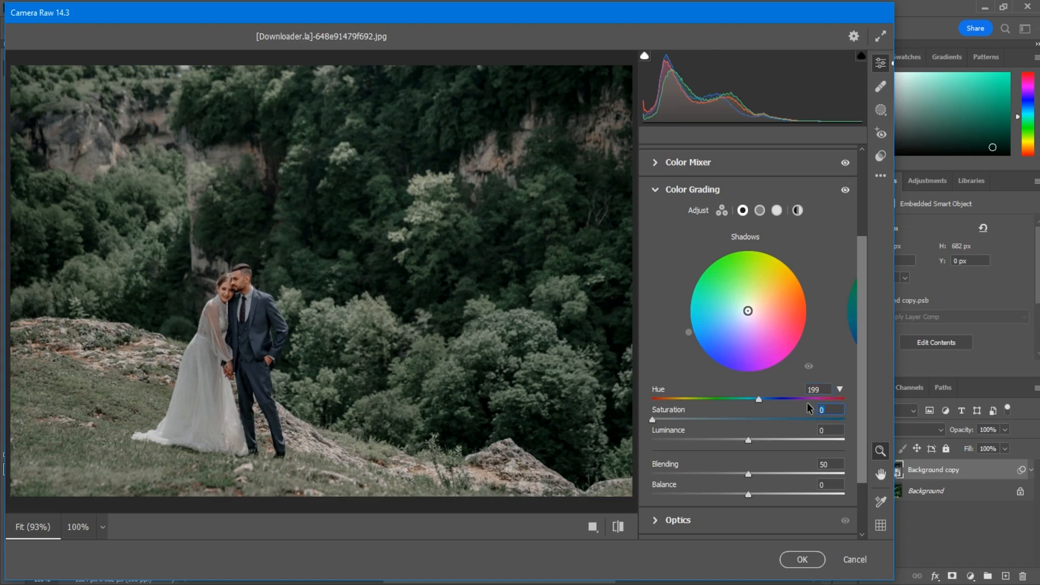
{"action": "type", "text": "12"}
Set the Color Grading blending to 100 and balance to +30, and compare the photo with its original version.
{"action": "left_click", "coordinate": [834, 463]}
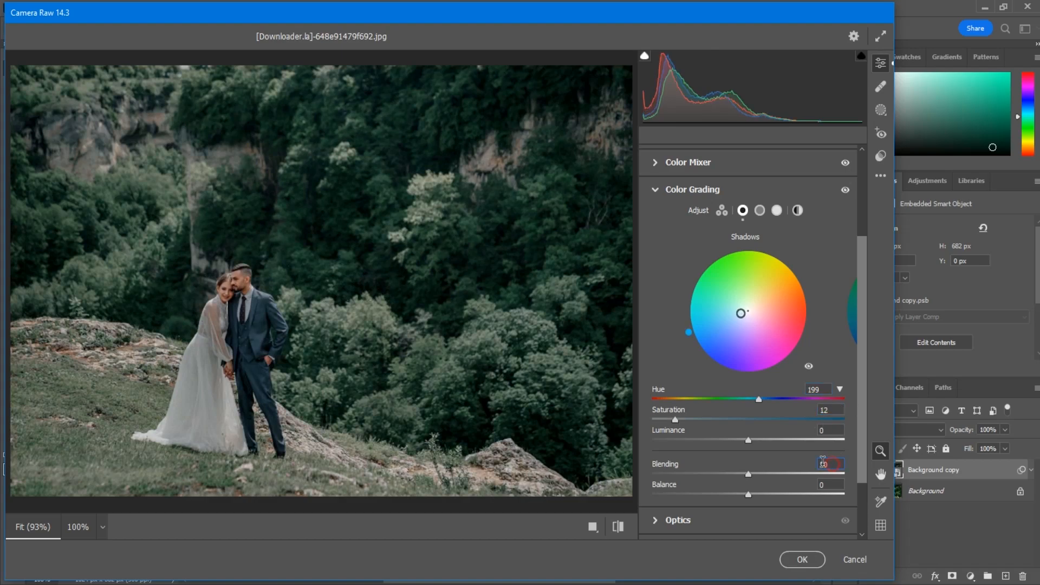
{"action": "type", "text": "1000"}
{"action": "left_click", "coordinate": [828, 483]}
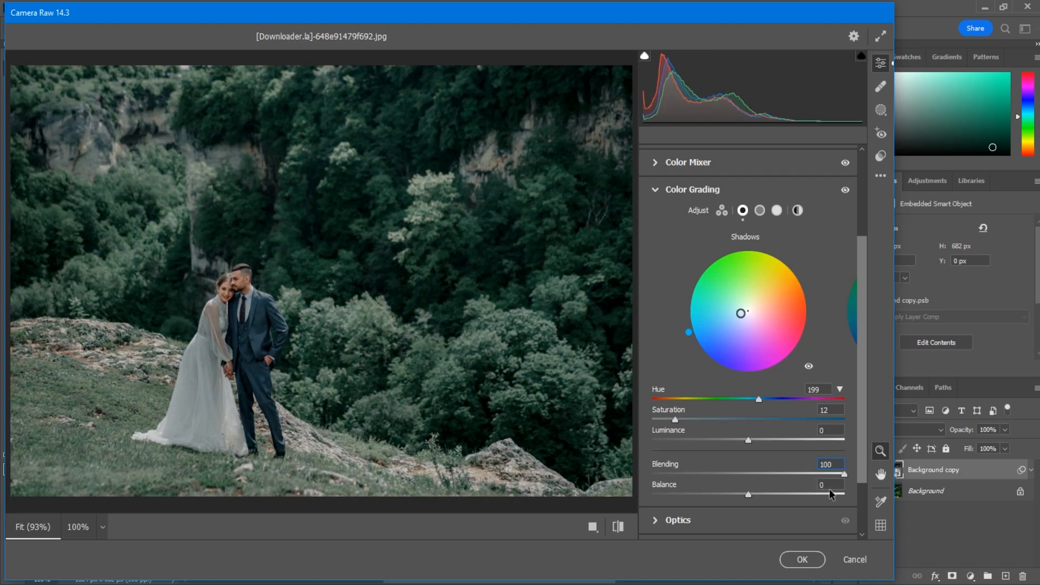
{"action": "type", "text": "66"}
{"action": "key", "text": "Return"}
{"action": "type", "text": "30"}
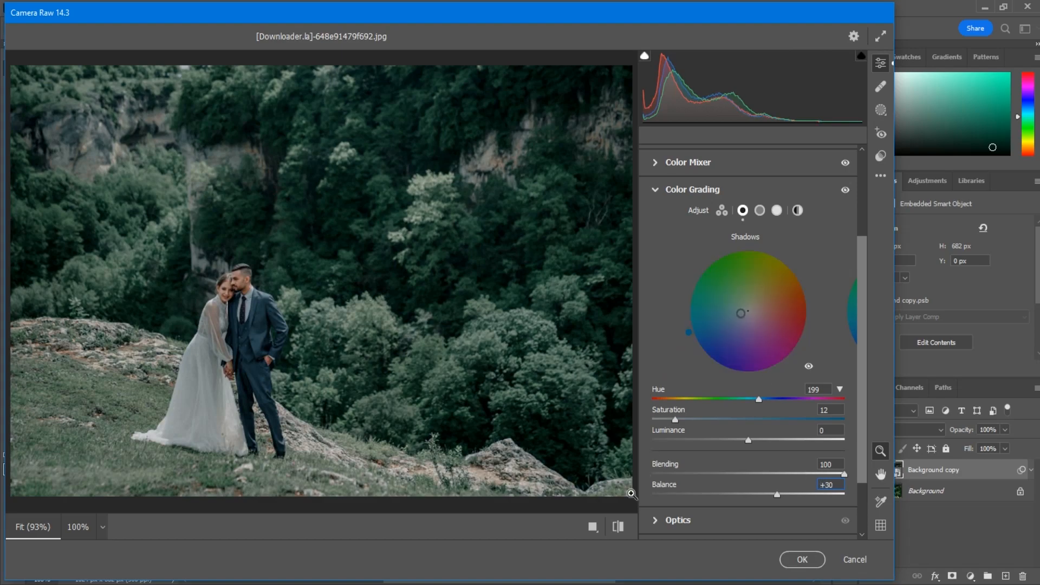
{"action": "left_click", "coordinate": [618, 527]}
{"action": "left_click", "coordinate": [619, 526]}
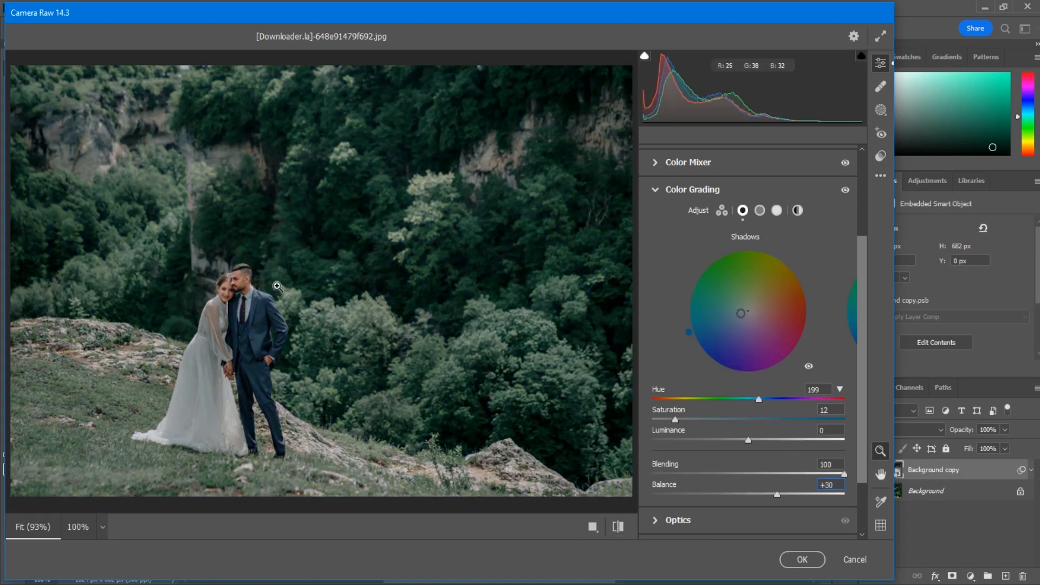
Tint the highlights in Color Grading with hue 180 and saturation 17.
{"action": "left_click", "coordinate": [775, 215]}
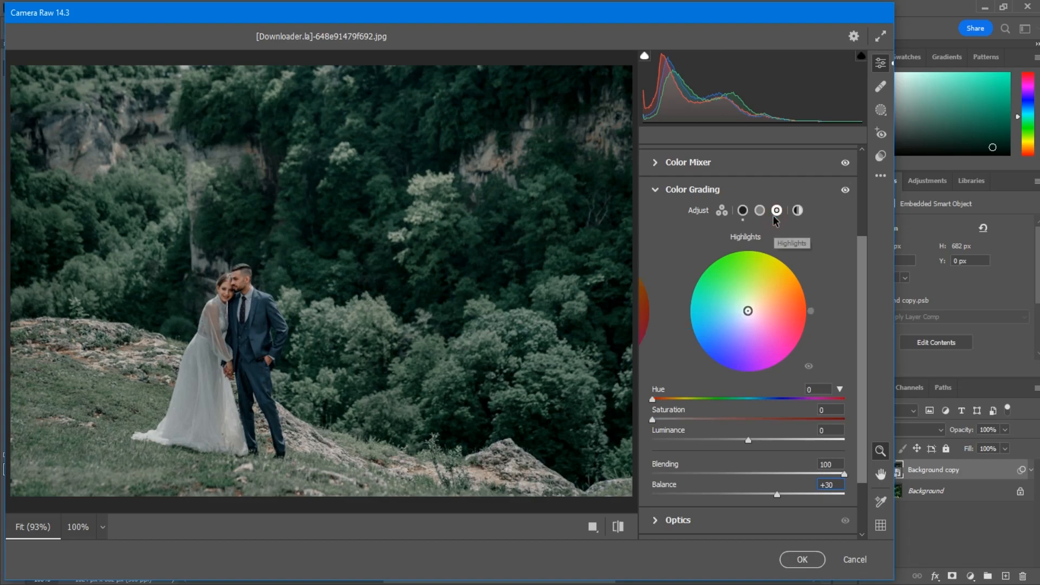
{"action": "left_click", "coordinate": [818, 388]}
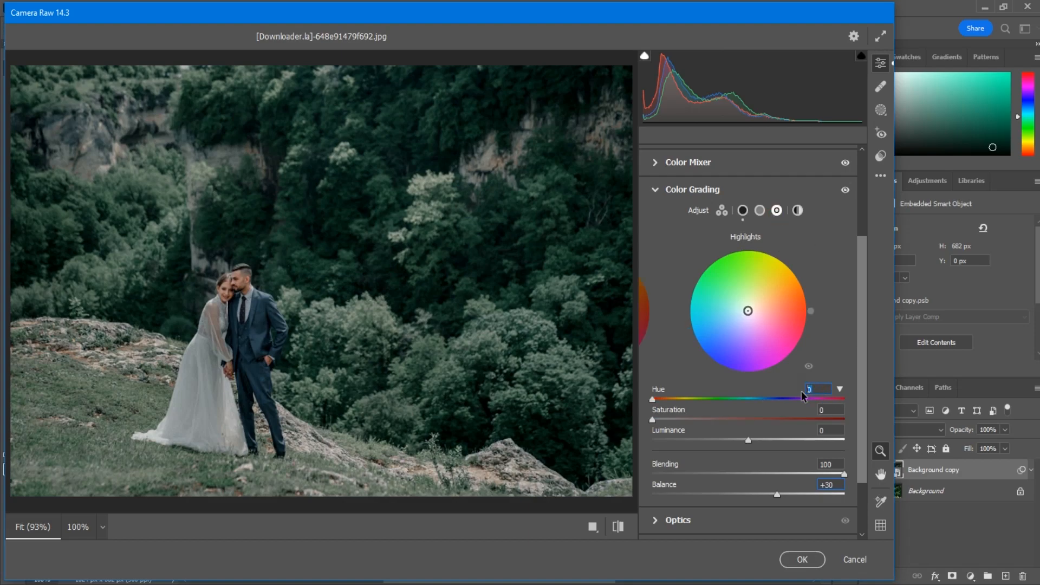
{"action": "type", "text": "180"}
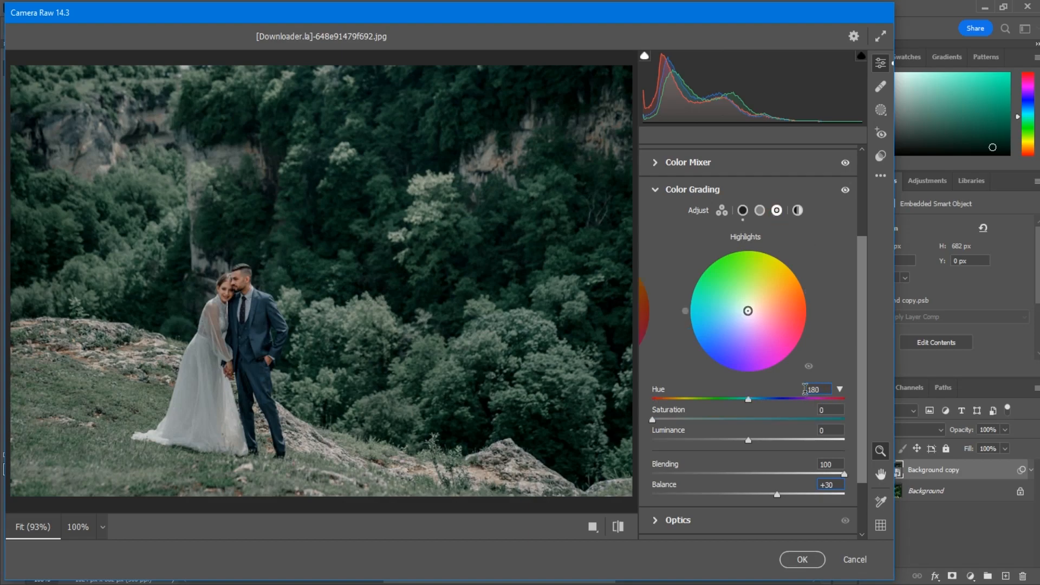
{"action": "left_click", "coordinate": [824, 418]}
{"action": "left_click_drag", "start_coordinate": [834, 410], "coordinate": [798, 404]}
{"action": "type", "text": "17"}
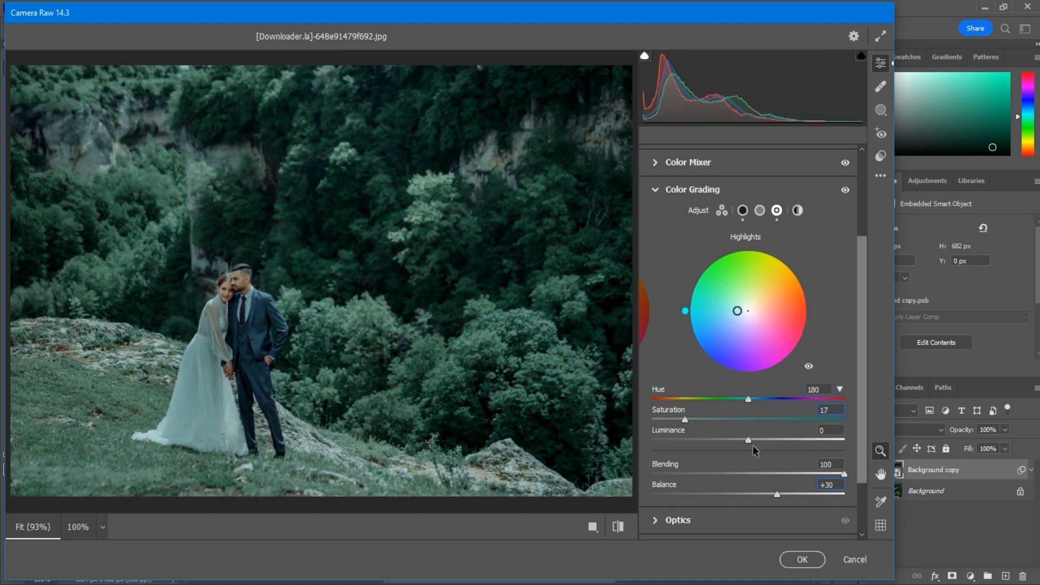
Set the Calibration shadows tint to -20, the red primary hue to +20 and its saturation to -6.
{"action": "scroll", "coordinate": [695, 473], "scroll_direction": "down", "scroll_amount": 3}
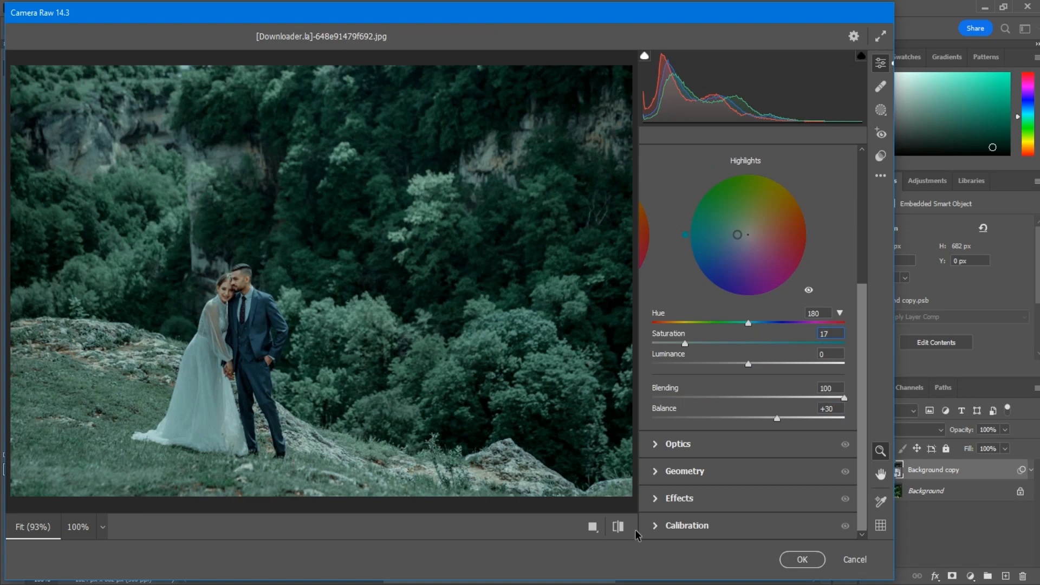
{"action": "left_click", "coordinate": [655, 526]}
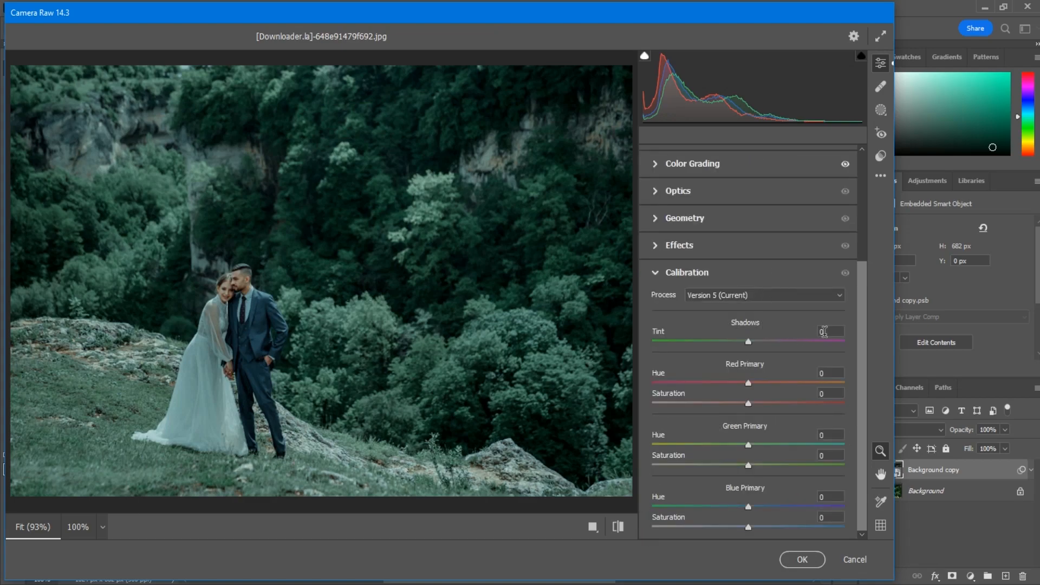
{"action": "left_click_drag", "start_coordinate": [748, 343], "coordinate": [732, 347]}
{"action": "left_click_drag", "start_coordinate": [761, 385], "coordinate": [771, 386]}
{"action": "left_click_drag", "start_coordinate": [740, 403], "coordinate": [742, 405]}
Set the green primary to hue +50, saturation -14 and the blue primary to hue -16, saturation +19, and compare with the original.
{"action": "left_click_drag", "start_coordinate": [779, 445], "coordinate": [796, 447]}
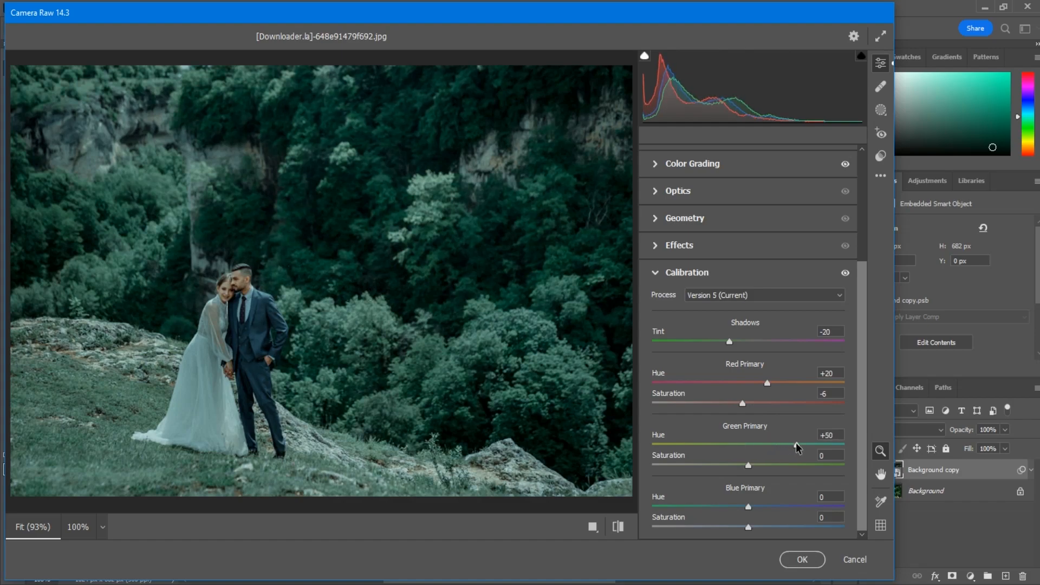
{"action": "left_click_drag", "start_coordinate": [722, 467], "coordinate": [734, 472]}
{"action": "left_click_drag", "start_coordinate": [736, 508], "coordinate": [736, 508]}
{"action": "left_click_drag", "start_coordinate": [778, 527], "coordinate": [770, 526]}
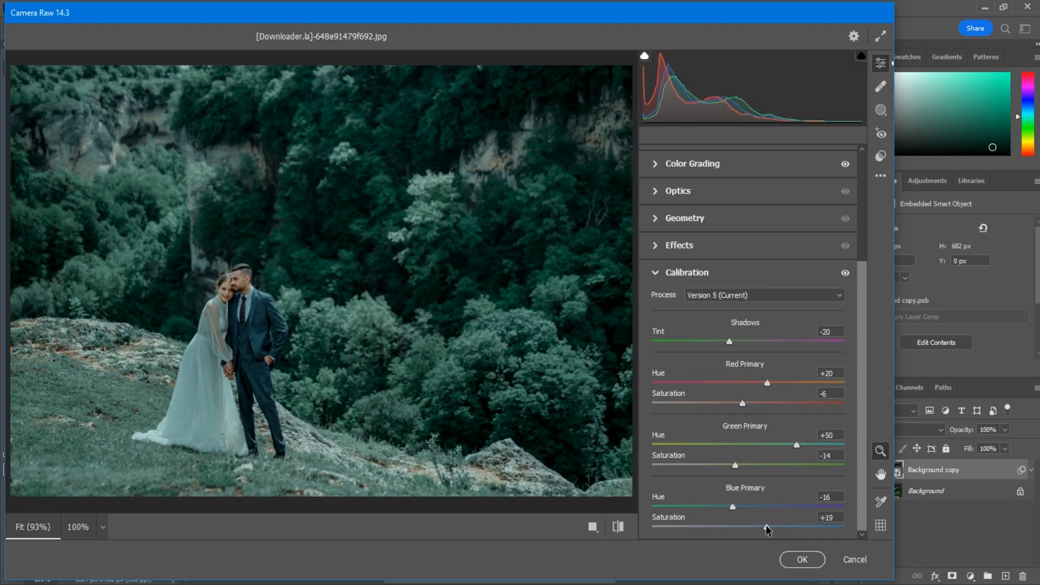
{"action": "left_click", "coordinate": [618, 526]}
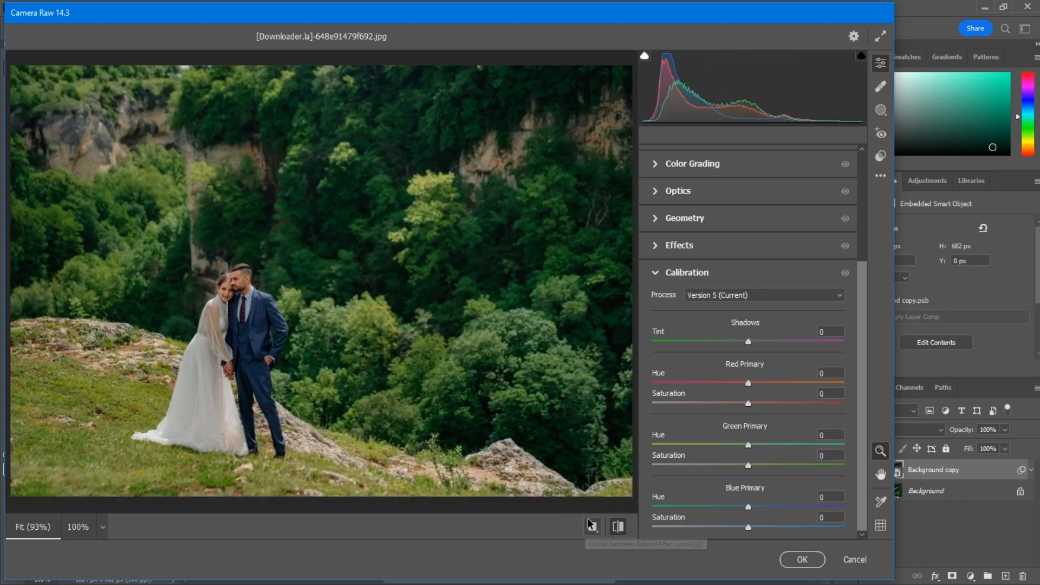
{"action": "left_click", "coordinate": [619, 527]}
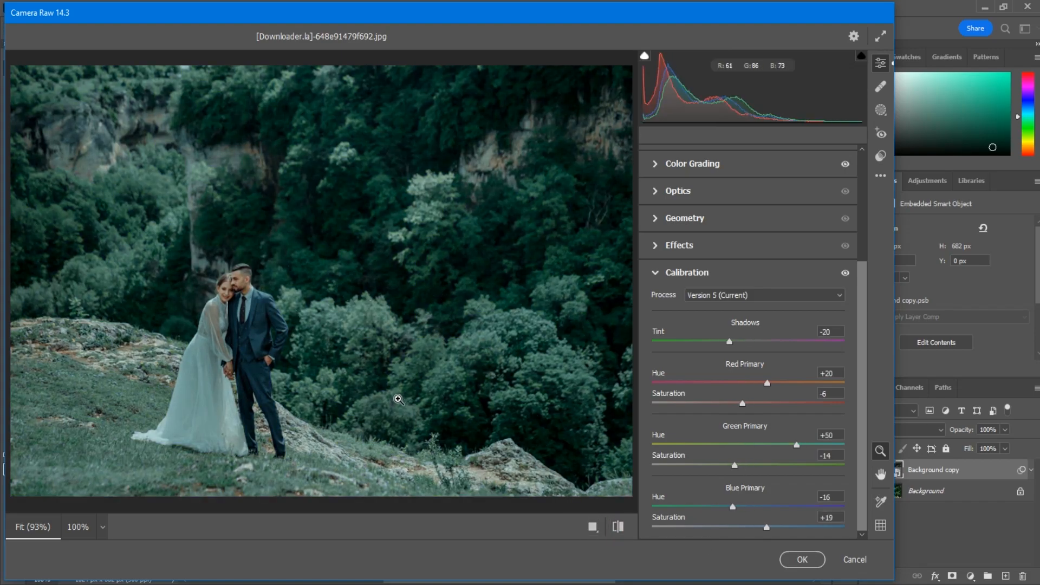
Save the edit settings with the default subset as GREENY in the JUNE NEW folder on the F: drive.
{"action": "left_click", "coordinate": [880, 176]}
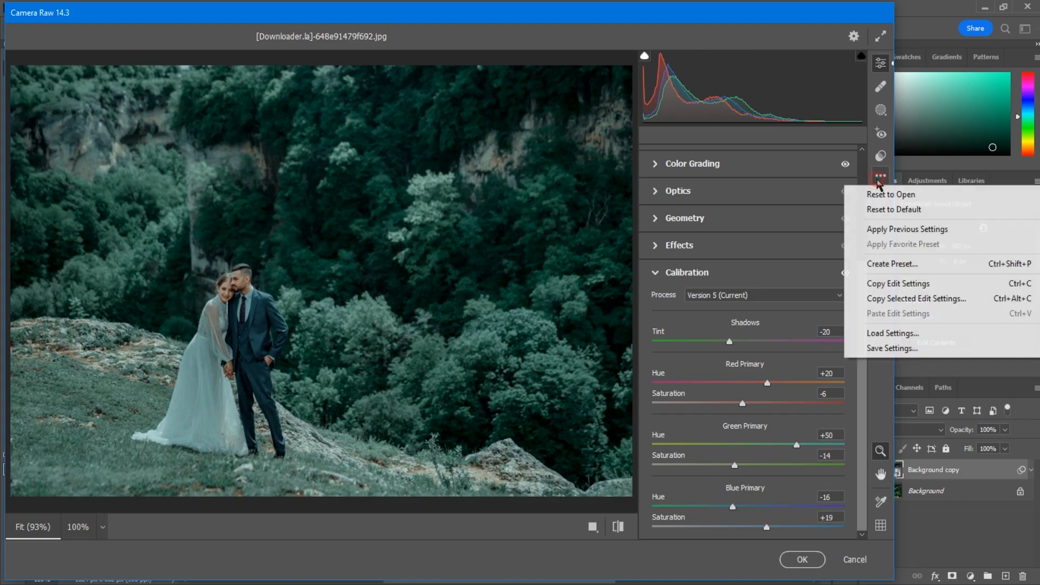
{"action": "left_click", "coordinate": [886, 348]}
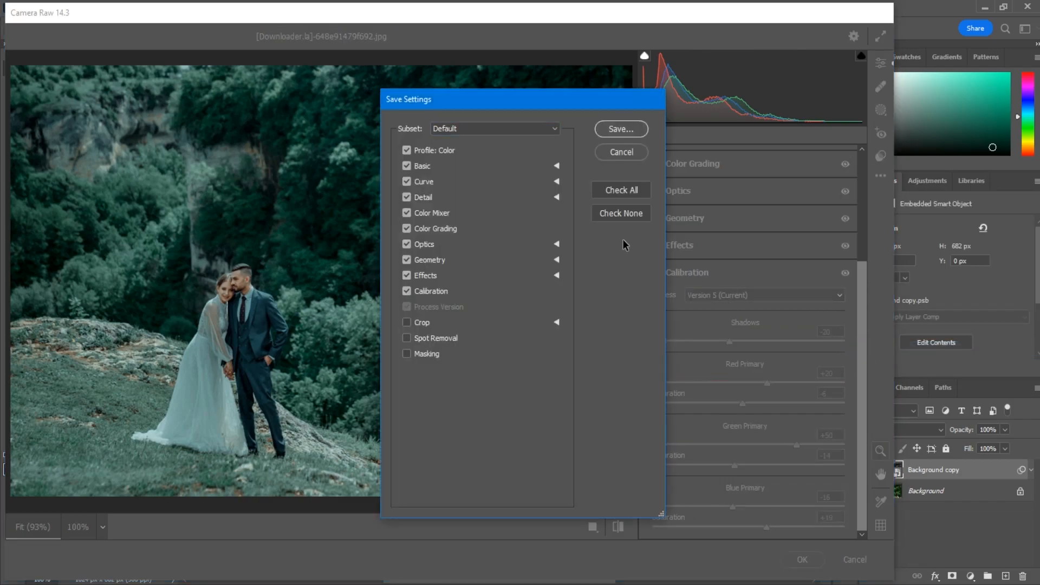
{"action": "left_click", "coordinate": [621, 129]}
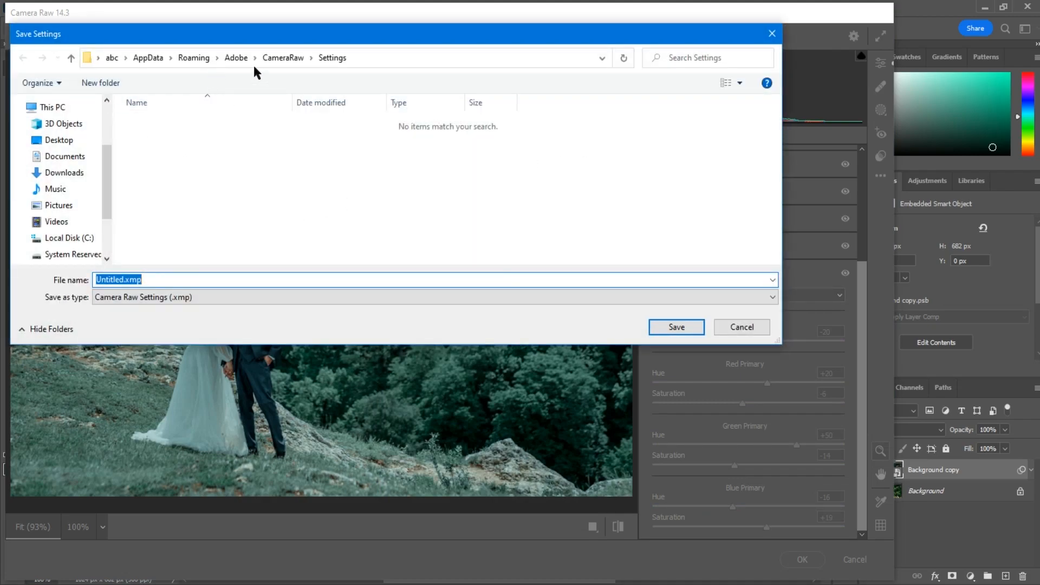
{"action": "scroll", "coordinate": [67, 237], "scroll_direction": "down", "scroll_amount": 1}
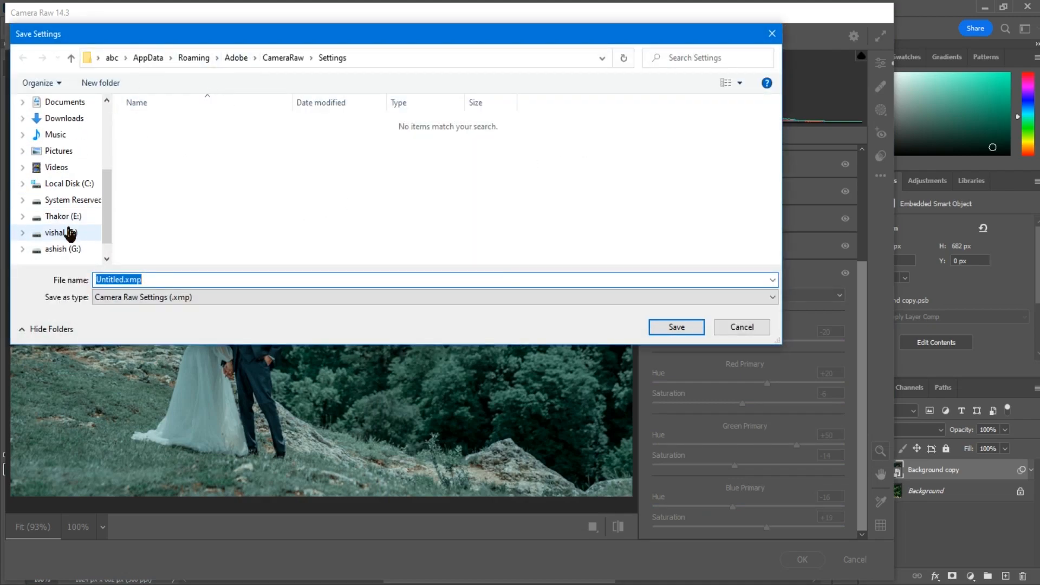
{"action": "left_click", "coordinate": [69, 234]}
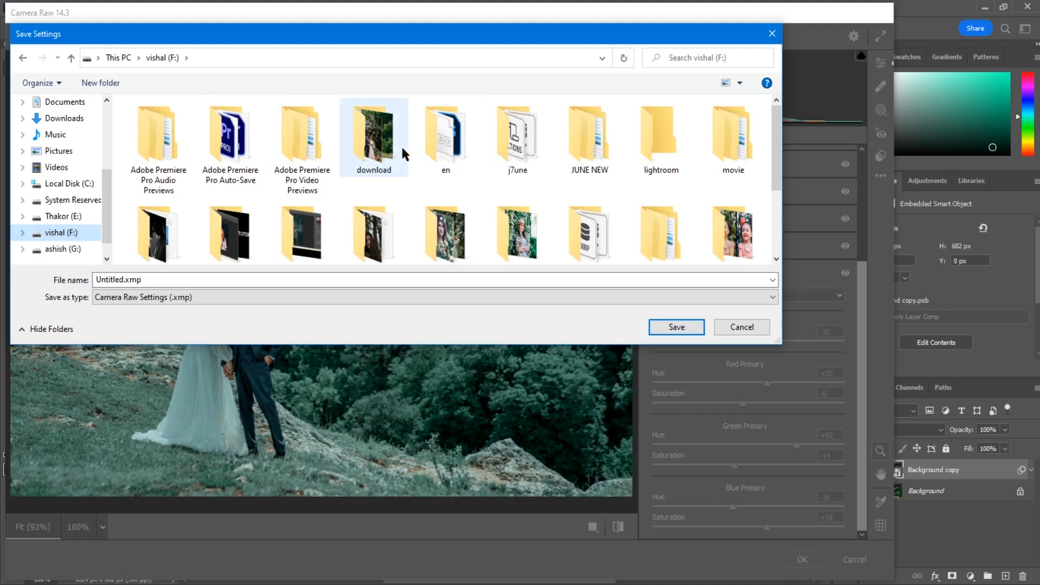
{"action": "double_click", "coordinate": [605, 154]}
{"action": "left_click", "coordinate": [279, 205]}
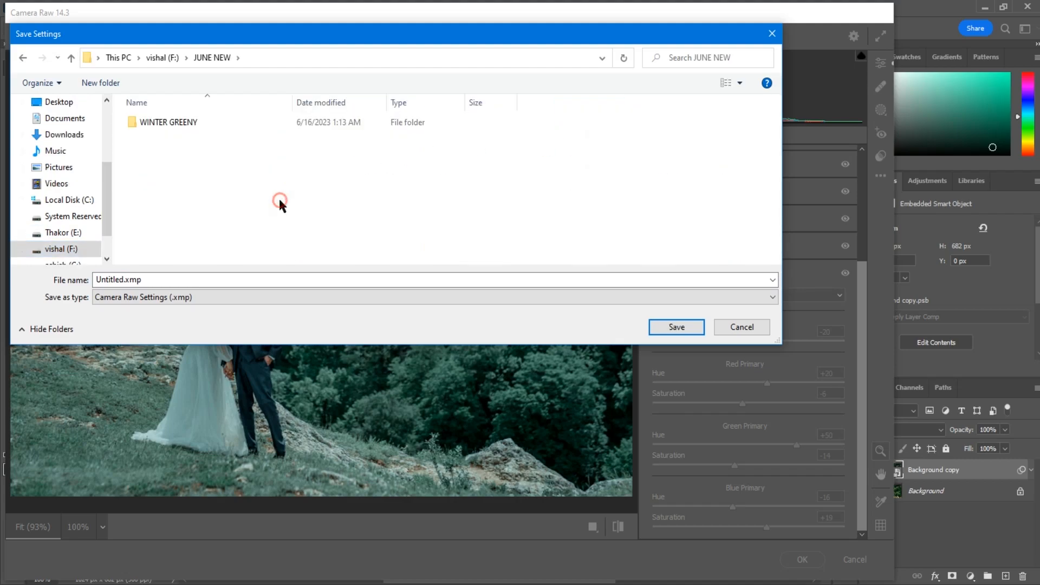
{"action": "double_click", "coordinate": [174, 278]}
{"action": "type", "text": "GREENY"}
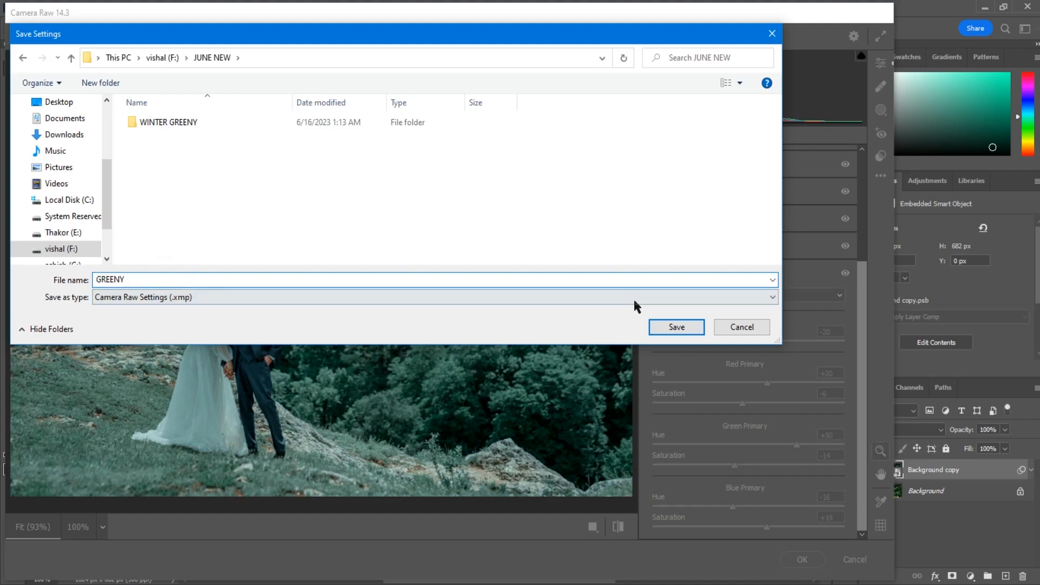
{"action": "left_click", "coordinate": [677, 327]}
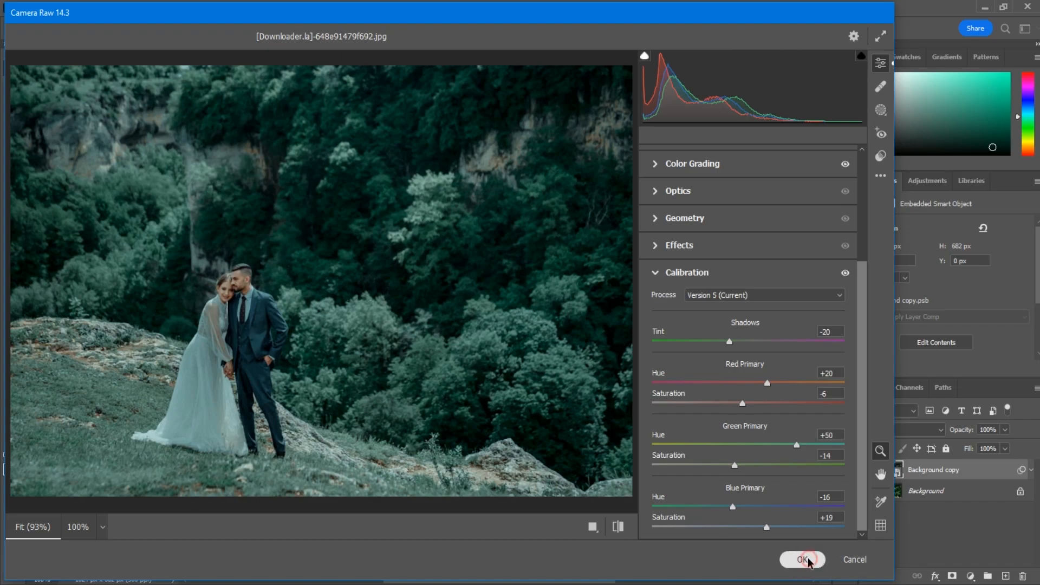
Apply the Camera Raw grade to the Background copy layer and toggle that layer's visibility to compare before and after.
{"action": "left_click", "coordinate": [798, 560]}
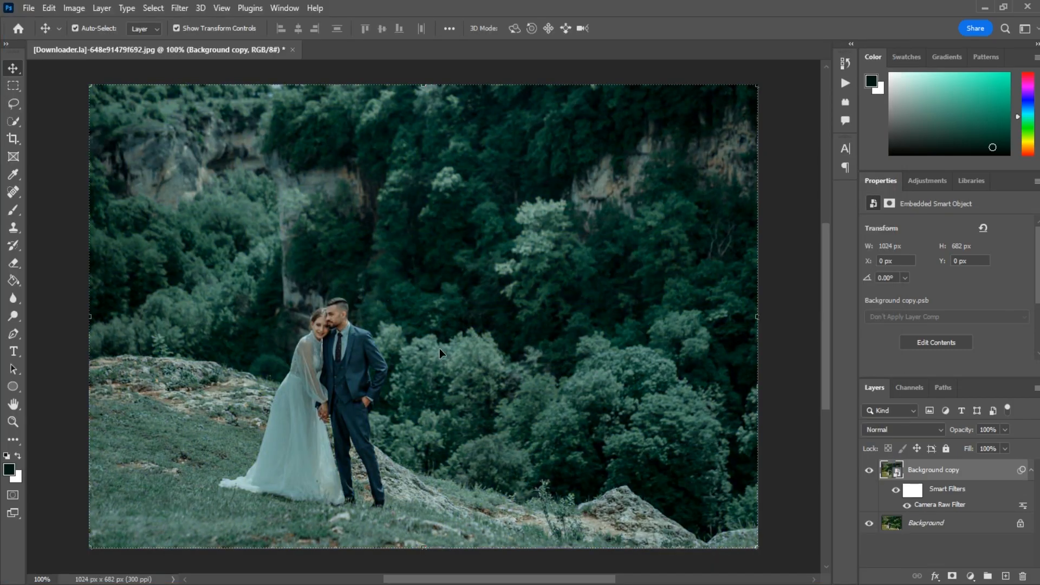
{"action": "left_click", "coordinate": [869, 470]}
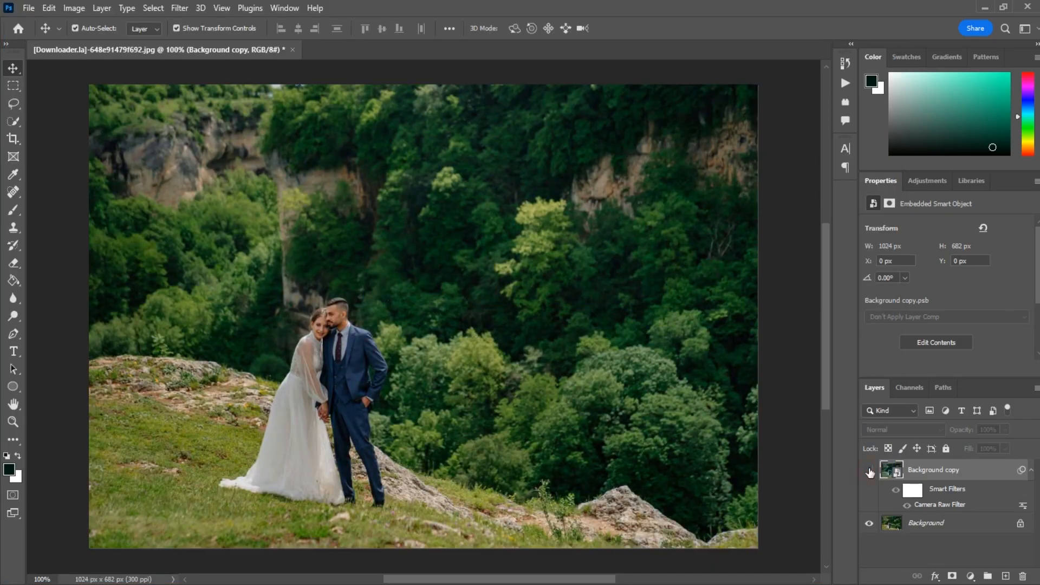
{"action": "left_click", "coordinate": [869, 470]}
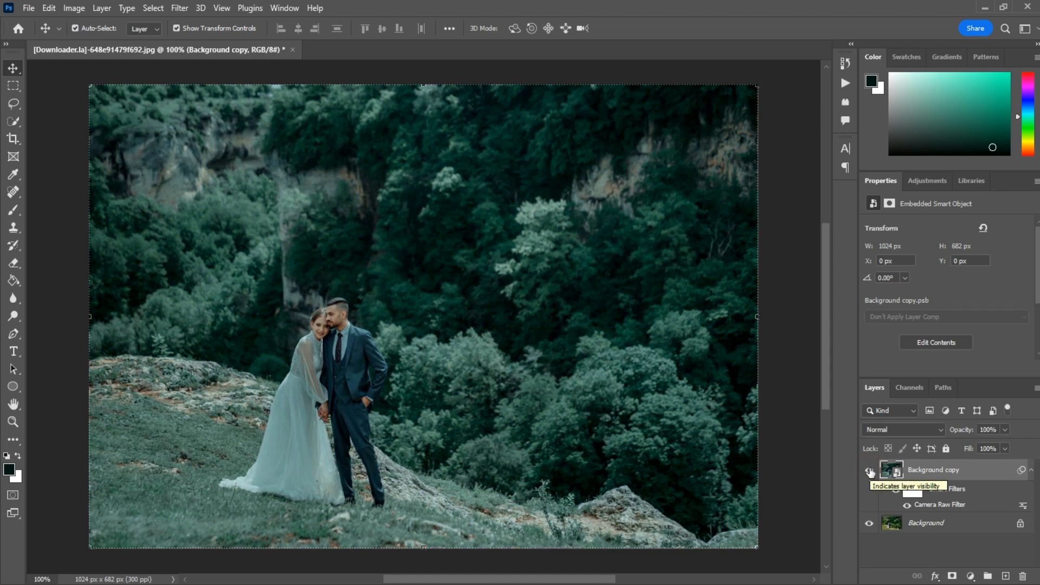